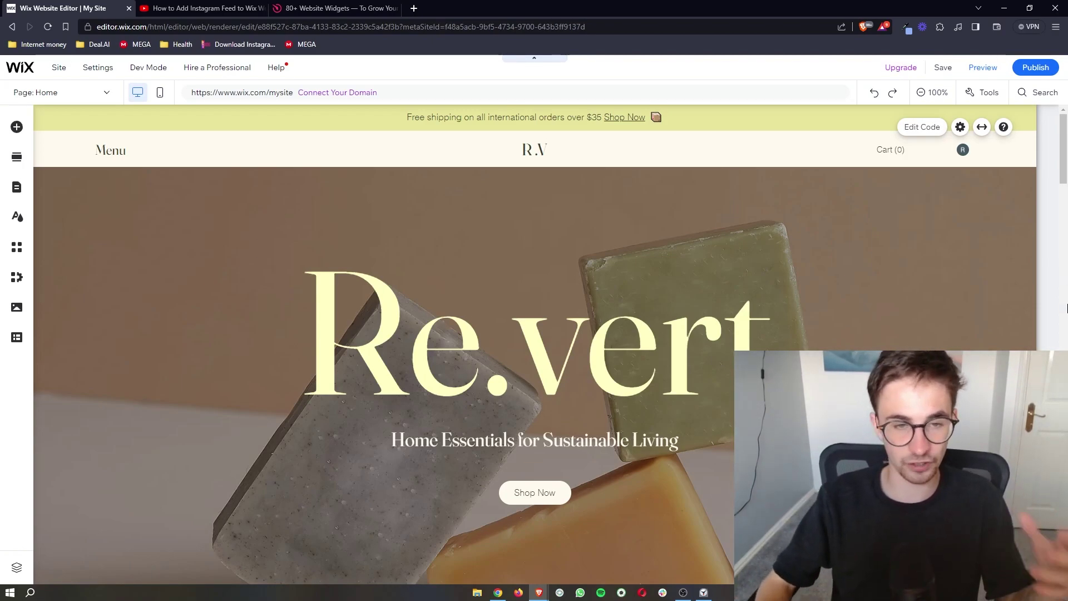
- Scroll through the Revert site's home page in the Wix Editor
{"action": "scroll", "coordinate": [839, 286], "scroll_direction": "down", "scroll_amount": 3}
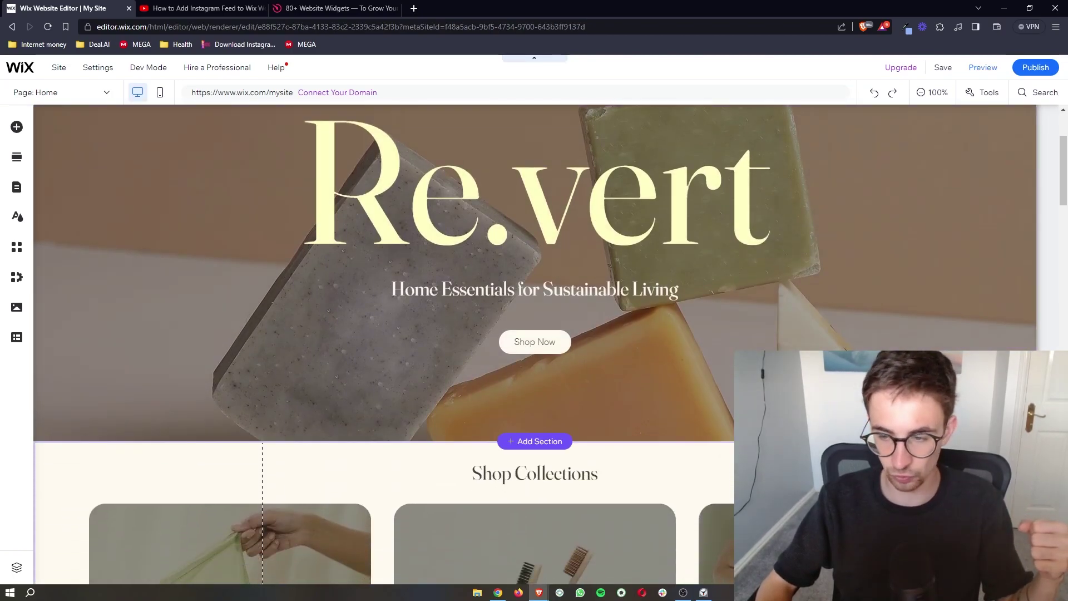
{"action": "scroll", "coordinate": [668, 389], "scroll_direction": "down", "scroll_amount": 6}
{"action": "scroll", "coordinate": [618, 331], "scroll_direction": "up", "scroll_amount": 2}
{"action": "scroll", "coordinate": [617, 332], "scroll_direction": "up", "scroll_amount": 8}
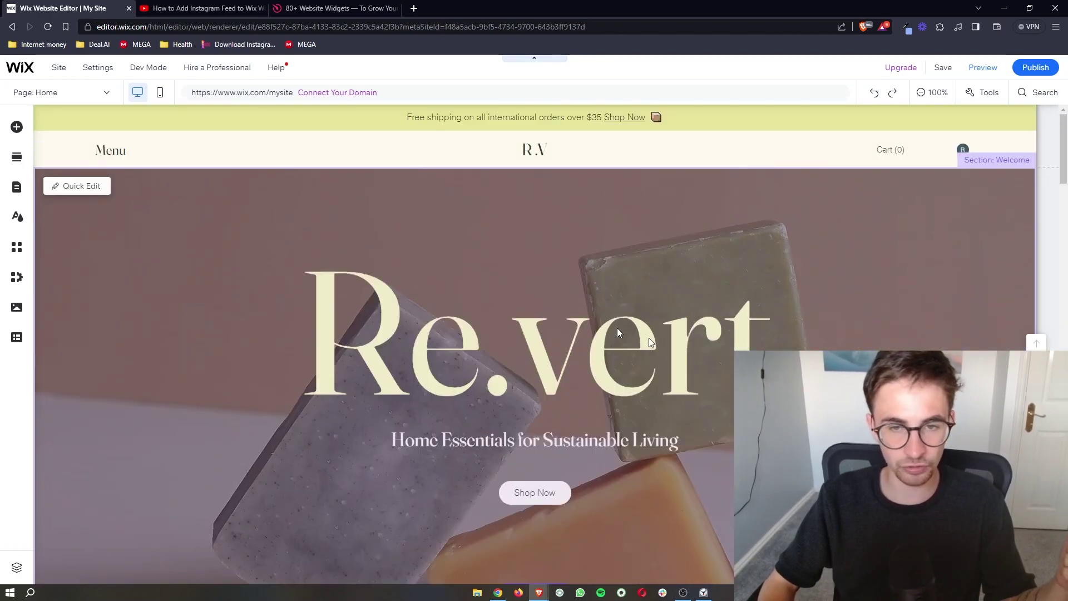
{"action": "scroll", "coordinate": [589, 379], "scroll_direction": "down", "scroll_amount": 2}
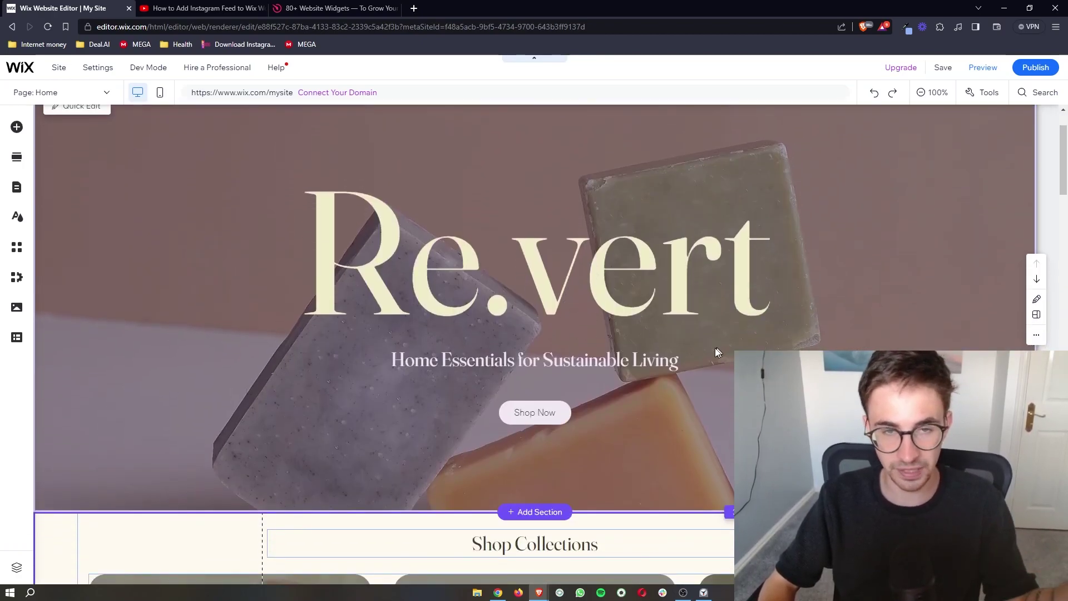
{"action": "scroll", "coordinate": [752, 324], "scroll_direction": "down", "scroll_amount": 2}
{"action": "scroll", "coordinate": [753, 325], "scroll_direction": "down", "scroll_amount": 3}
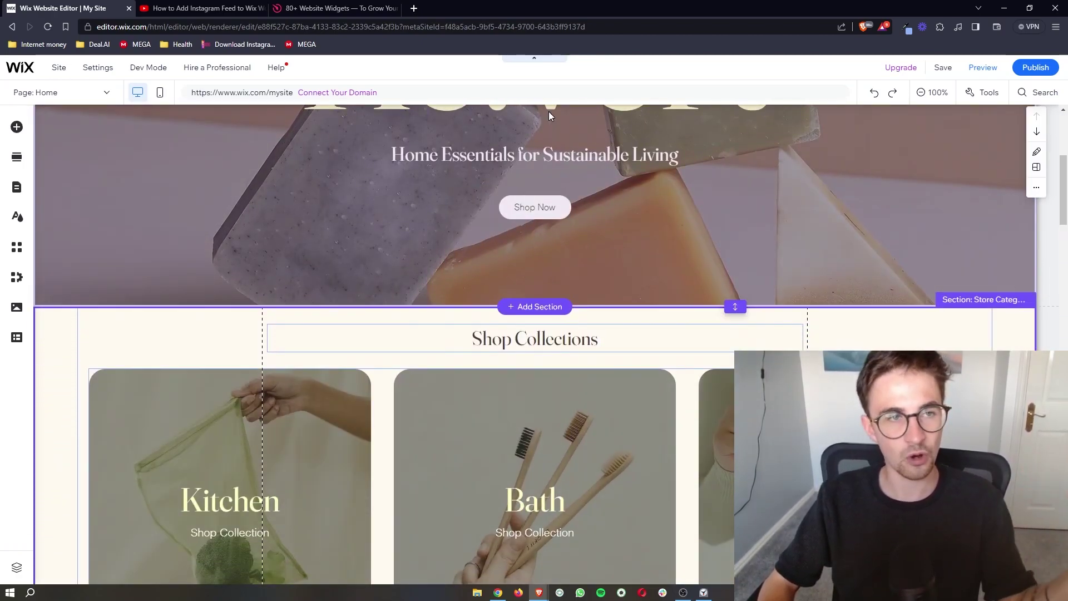
- Switch to the YouTube tutorial and find the Elfsight sign-up link in its description
{"action": "left_click", "coordinate": [199, 7]}
{"action": "scroll", "coordinate": [389, 339], "scroll_direction": "down", "scroll_amount": 4}
{"action": "scroll", "coordinate": [359, 365], "scroll_direction": "down", "scroll_amount": 1}
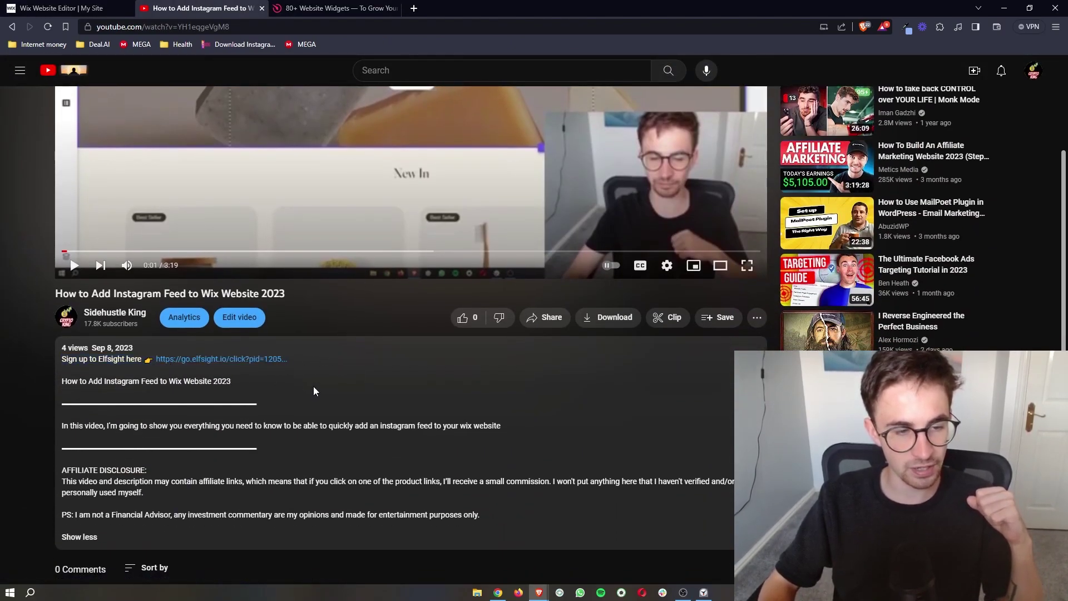
{"action": "left_click_drag", "start_coordinate": [155, 358], "coordinate": [251, 366]}
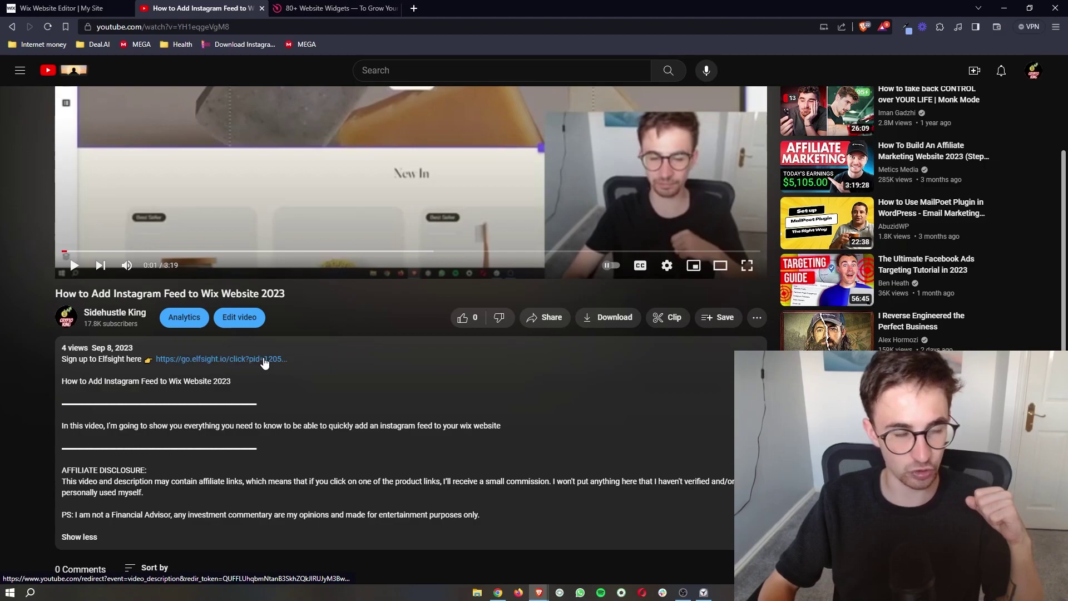
- Switch to the signed-in Elfsight homepage and highlight the free, no-credit-card sign-up note
{"action": "left_click", "coordinate": [334, 8]}
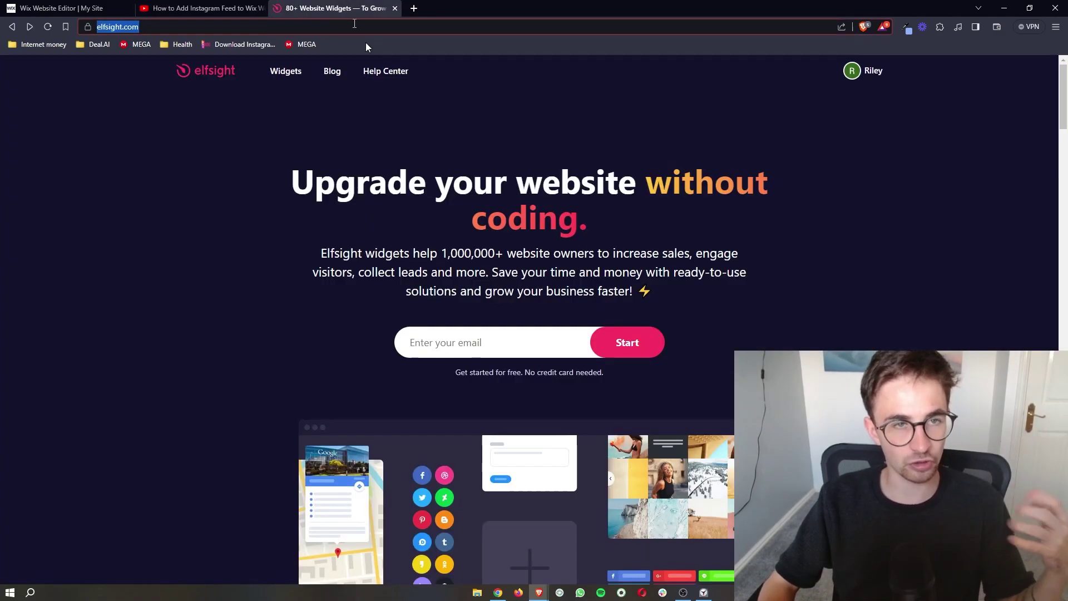
{"action": "left_click", "coordinate": [714, 308]}
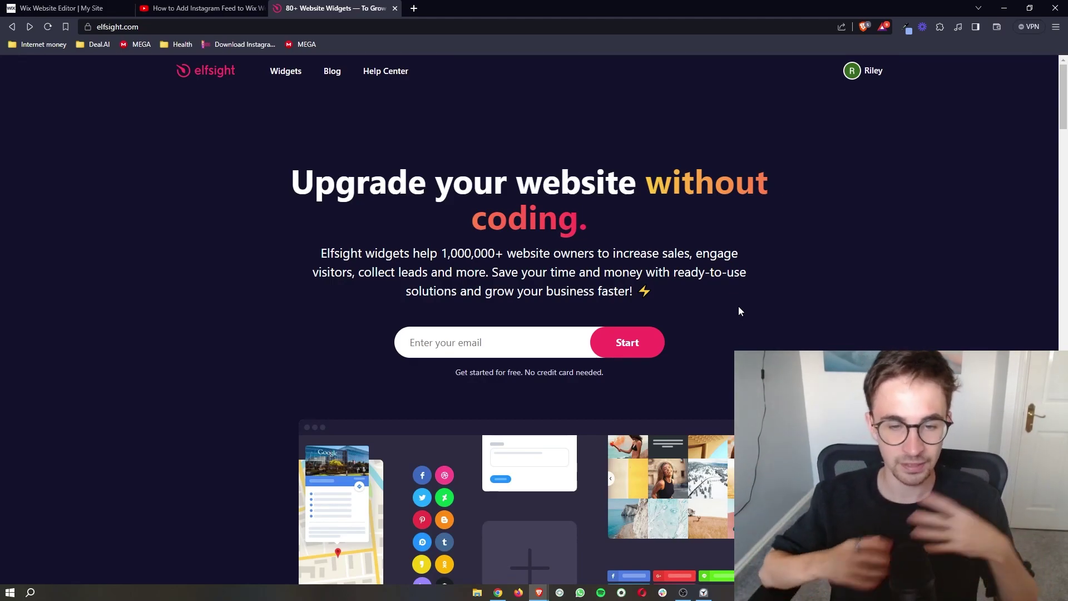
{"action": "left_click_drag", "start_coordinate": [663, 375], "coordinate": [443, 369]}
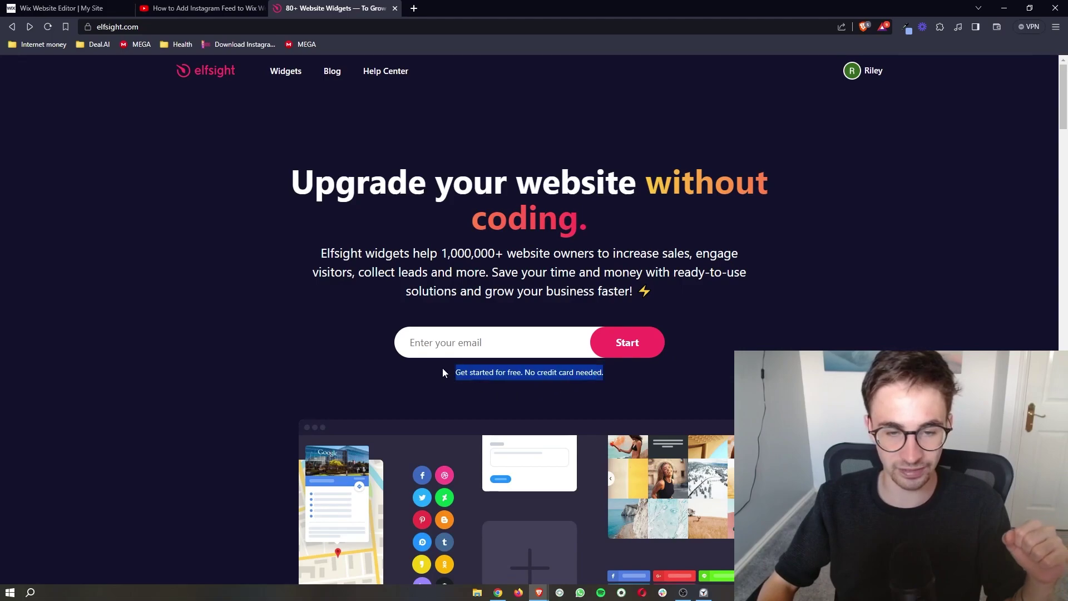
{"action": "left_click", "coordinate": [640, 398]}
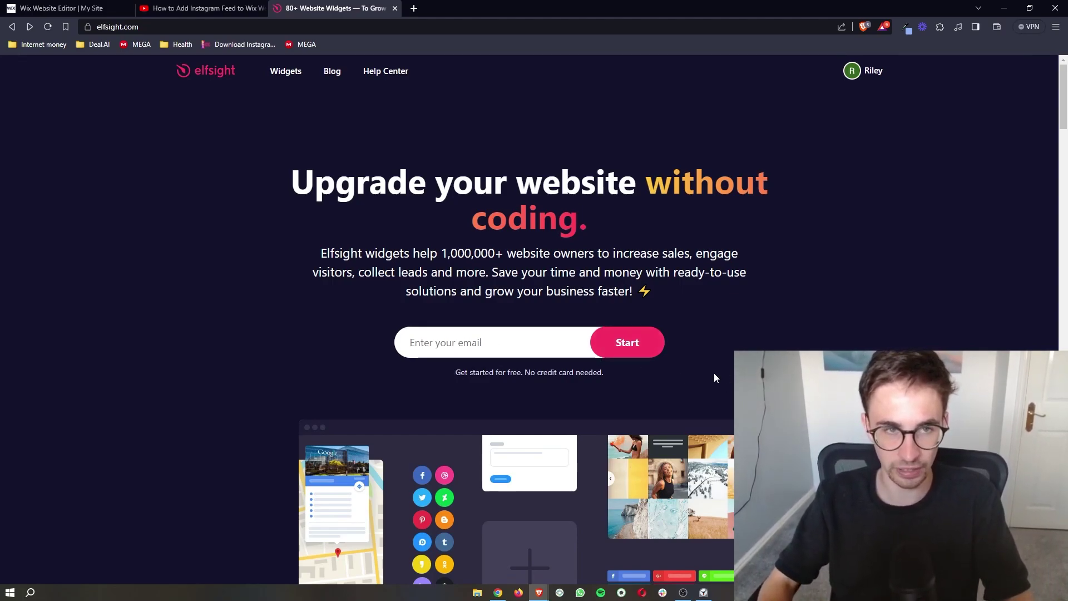
- Go to Elfsight's page listing all widgets
{"action": "left_click", "coordinate": [295, 77]}
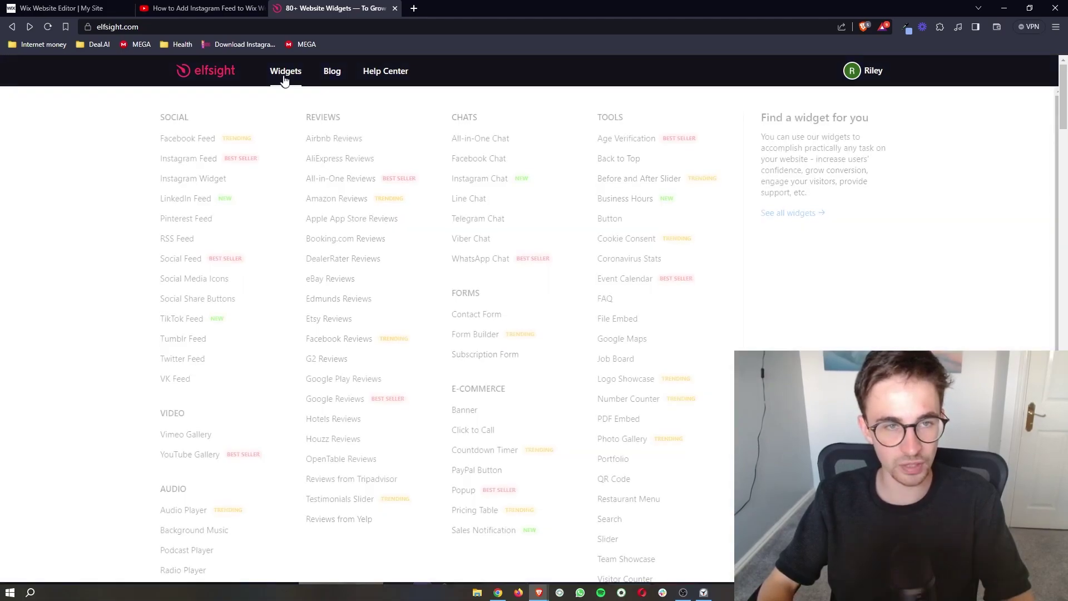
{"action": "left_click", "coordinate": [288, 78]}
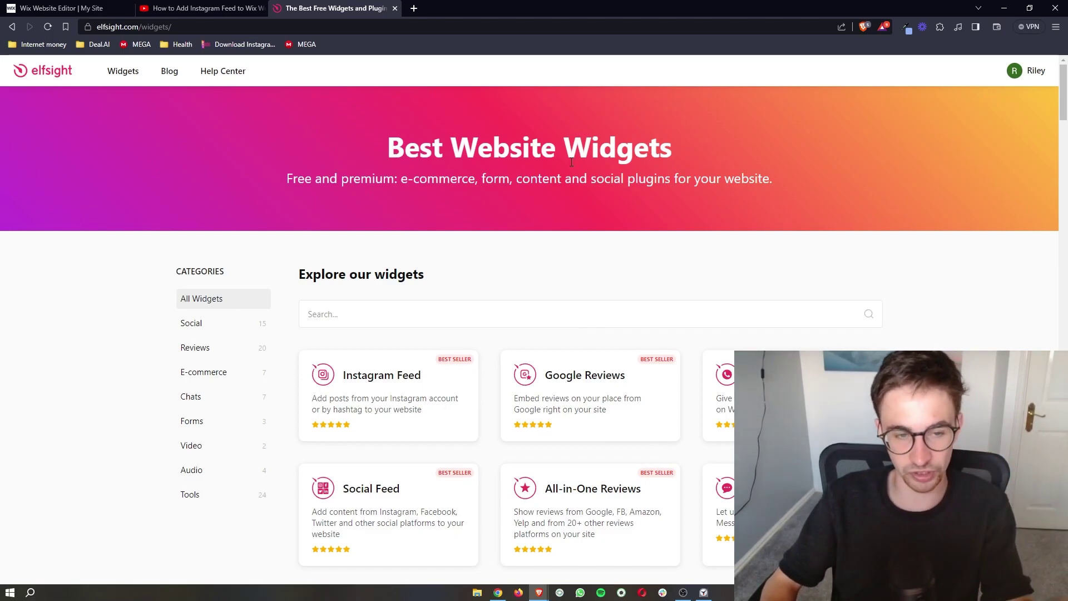
{"action": "scroll", "coordinate": [595, 288], "scroll_direction": "down", "scroll_amount": 8}
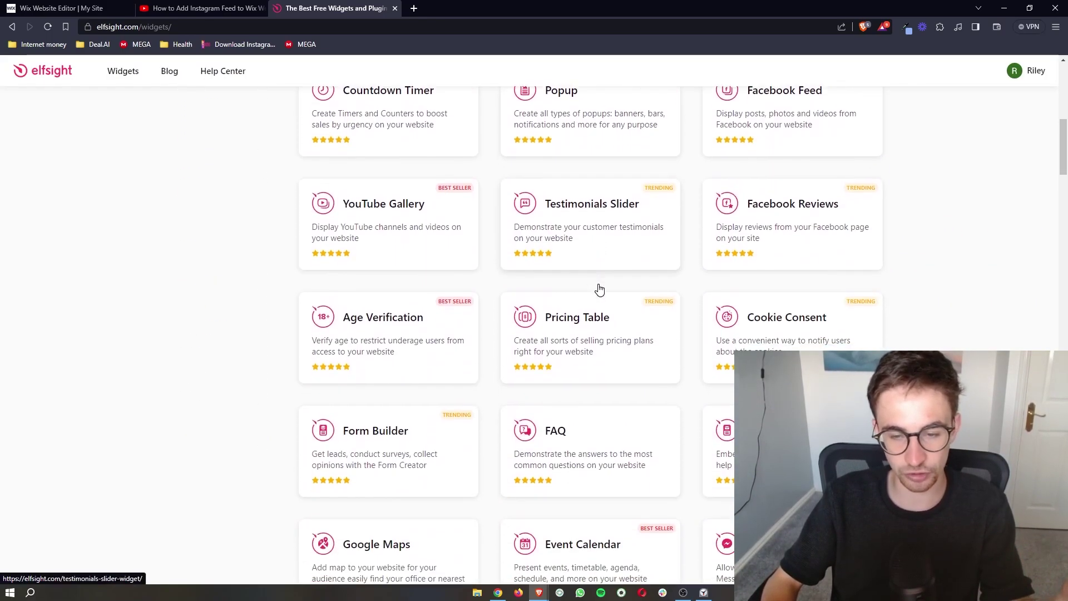
{"action": "scroll", "coordinate": [597, 289], "scroll_direction": "up", "scroll_amount": 4}
{"action": "scroll", "coordinate": [598, 288], "scroll_direction": "up", "scroll_amount": 5}
- Search the widget catalogue for 'paypal' to find the PayPal Button widget
{"action": "left_click", "coordinate": [340, 315]}
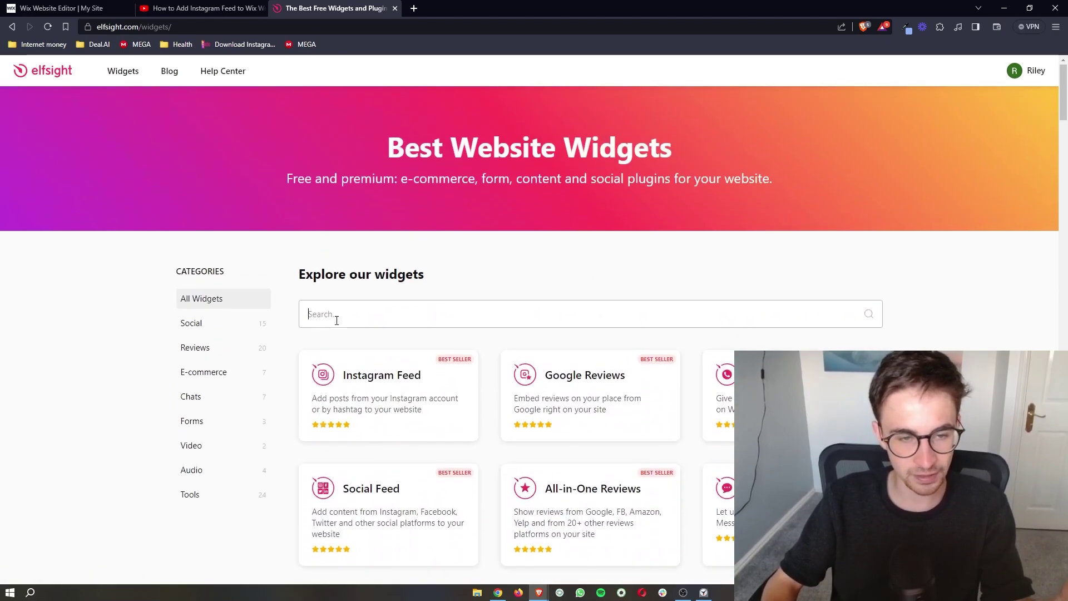
{"action": "scroll", "coordinate": [335, 312], "scroll_direction": "down", "scroll_amount": 1}
{"action": "type", "text": "pay"}
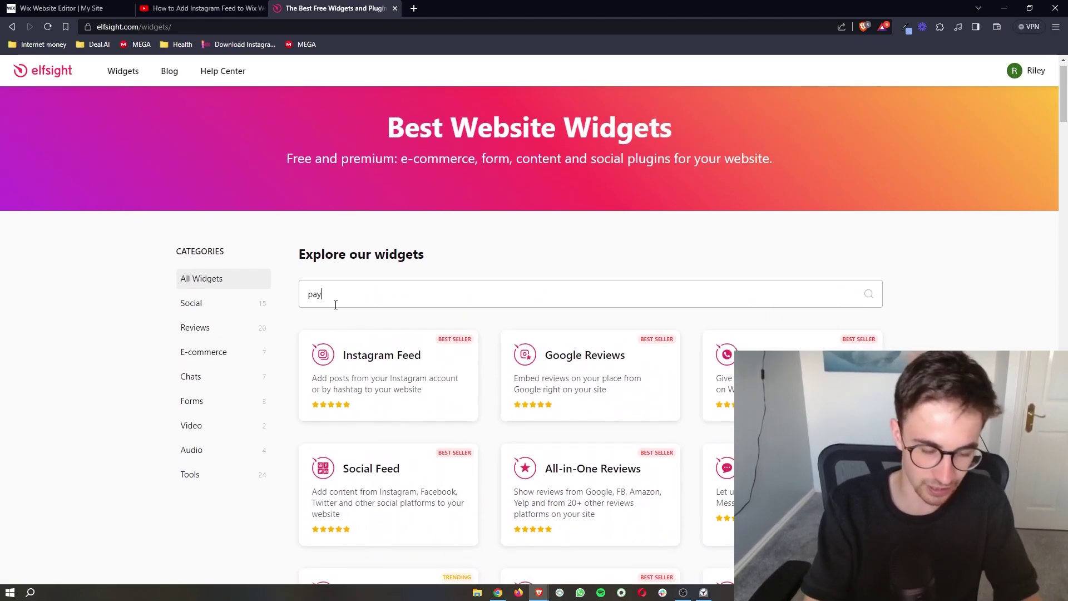
{"action": "type", "text": "pal"}
{"action": "scroll", "coordinate": [383, 340], "scroll_direction": "down", "scroll_amount": 1}
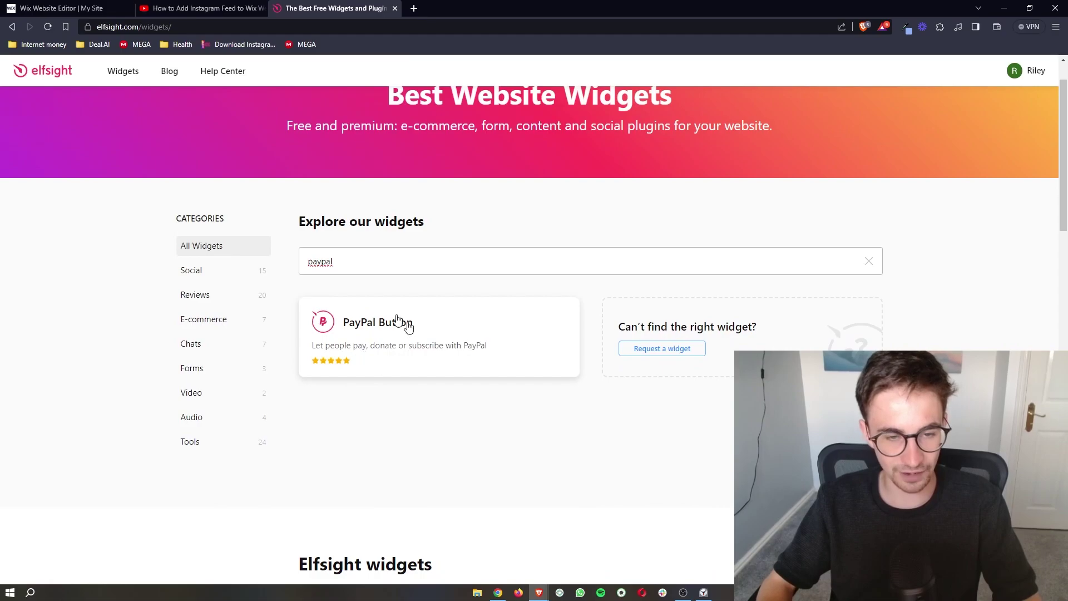
- Open the PayPal Button widget and choose Checkout after previewing the Subscription and Donation templates
{"action": "left_click", "coordinate": [394, 341]}
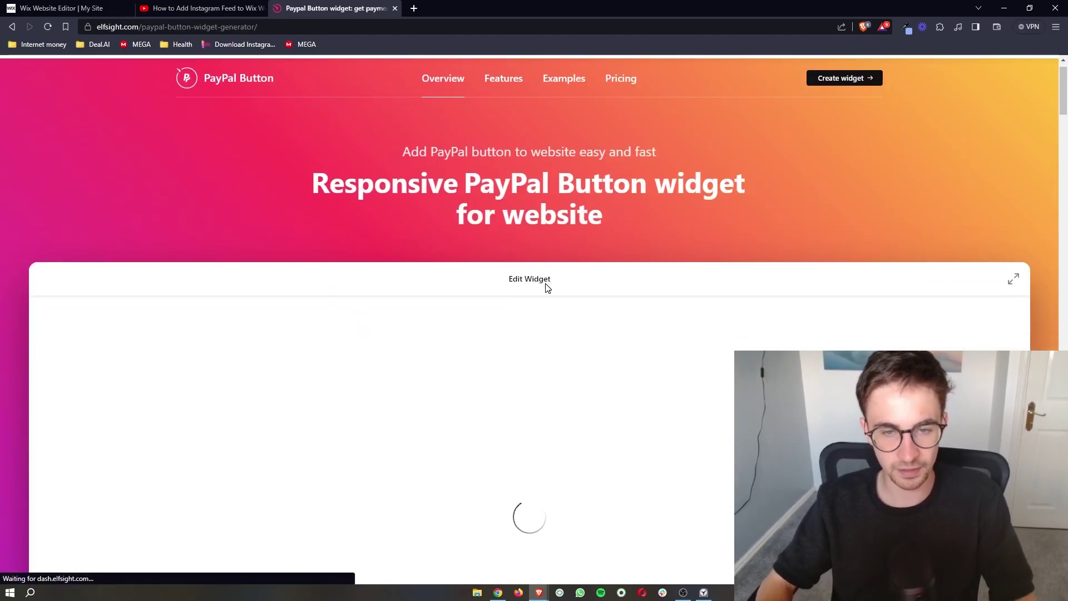
{"action": "scroll", "coordinate": [546, 251], "scroll_direction": "down", "scroll_amount": 2}
{"action": "scroll", "coordinate": [598, 229], "scroll_direction": "down", "scroll_amount": 2}
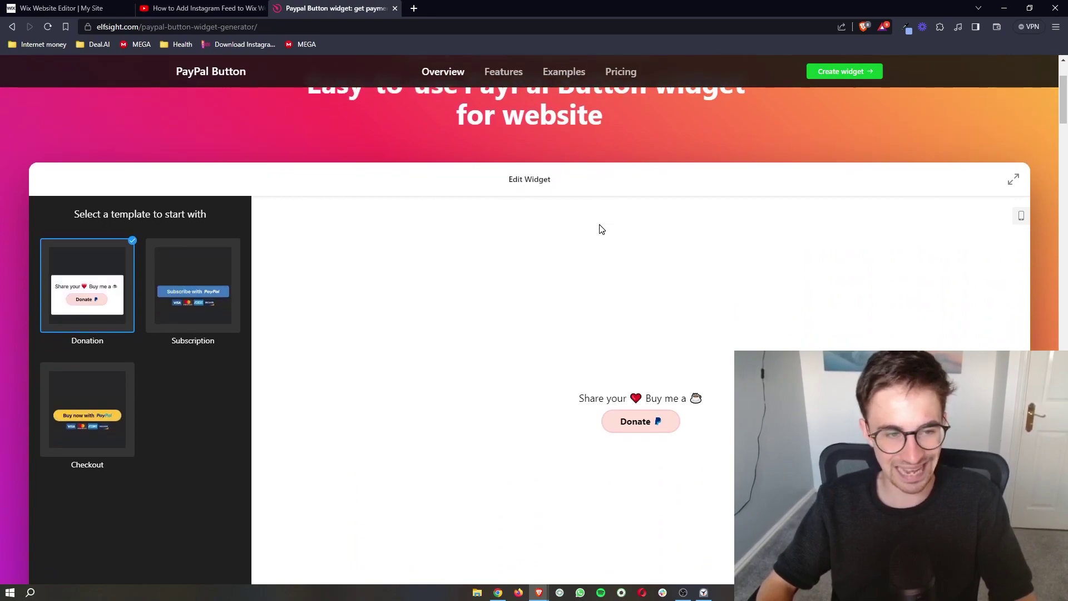
{"action": "left_click", "coordinate": [84, 419]}
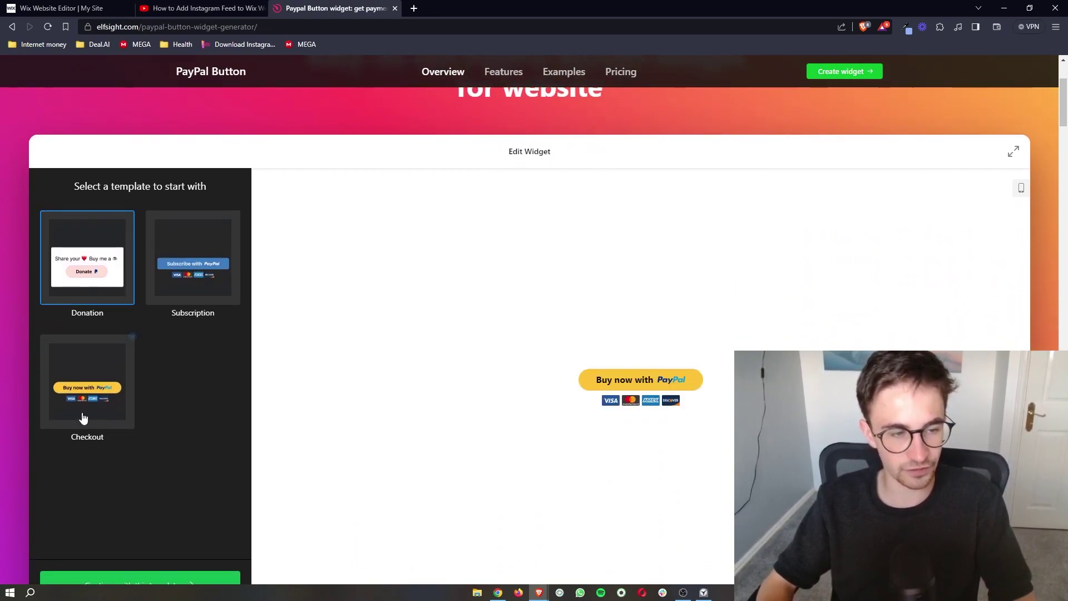
{"action": "left_click", "coordinate": [224, 236]}
{"action": "left_click", "coordinate": [69, 265]}
{"action": "left_click", "coordinate": [88, 353]}
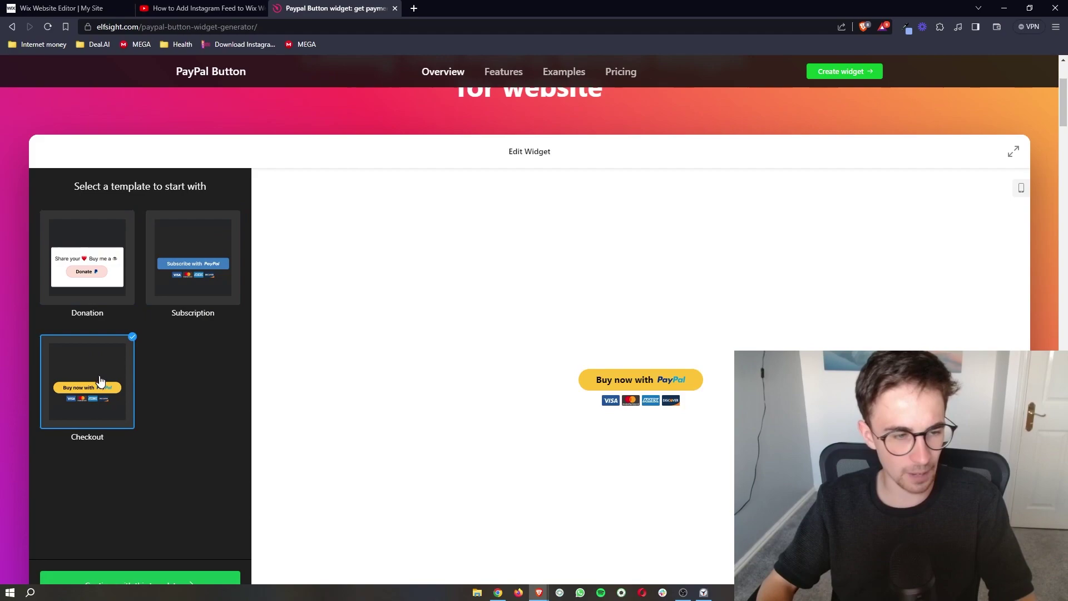
{"action": "scroll", "coordinate": [167, 378], "scroll_direction": "down", "scroll_amount": 1}
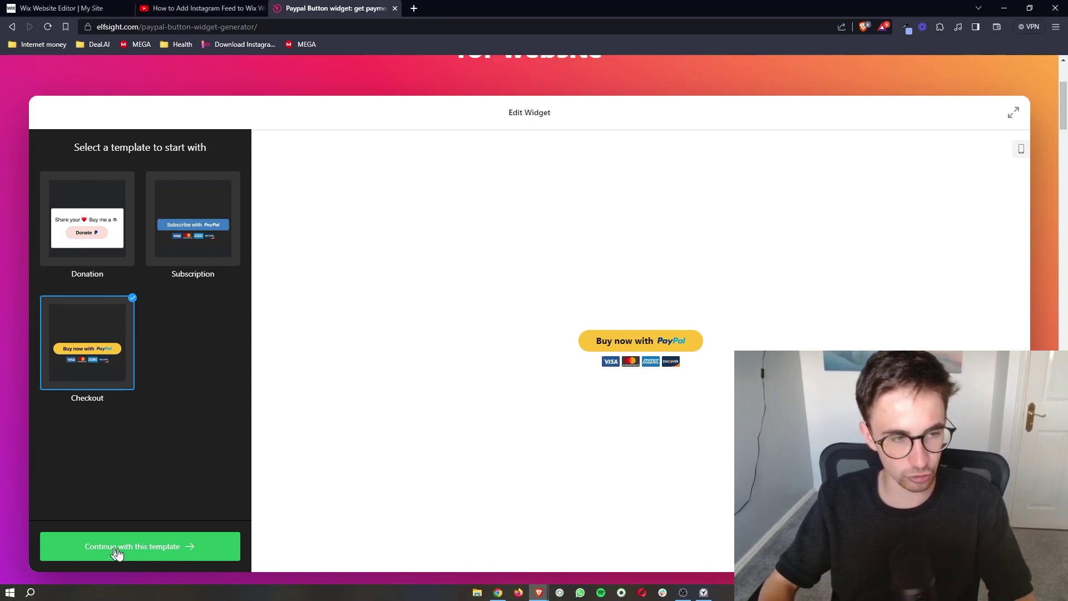
- Go to payment settings and keep Checkout as the payment type after trying Donation and Subscription
{"action": "left_click", "coordinate": [143, 544]}
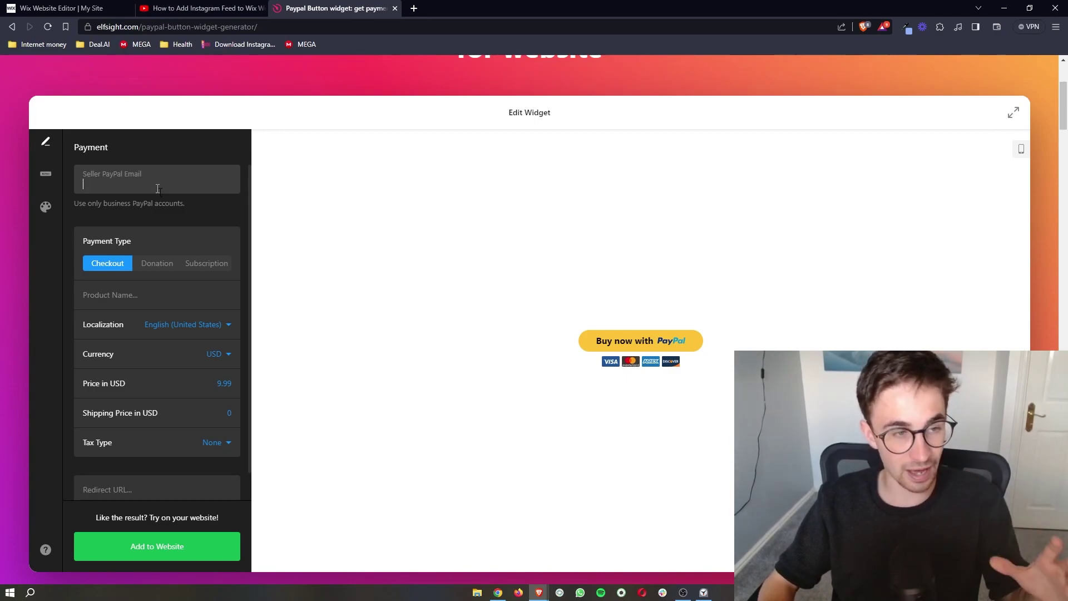
{"action": "mouse_move", "coordinate": [78, 142]}
{"action": "left_mouse_down"}
{"action": "mouse_move", "coordinate": [56, 216]}
{"action": "mouse_move", "coordinate": [77, 207]}
{"action": "left_mouse_up"}
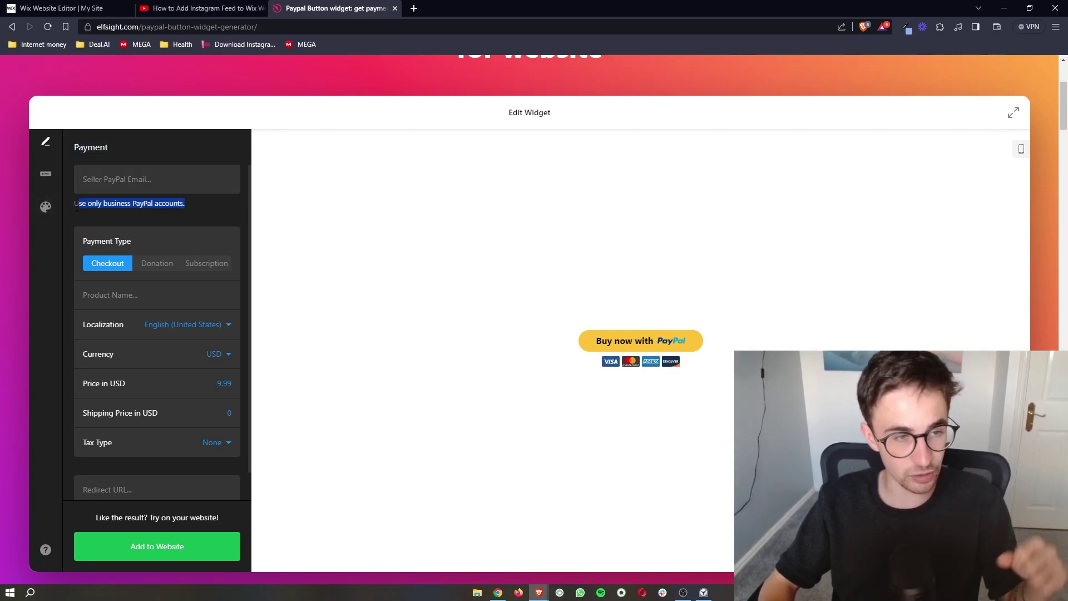
{"action": "left_click", "coordinate": [131, 182]}
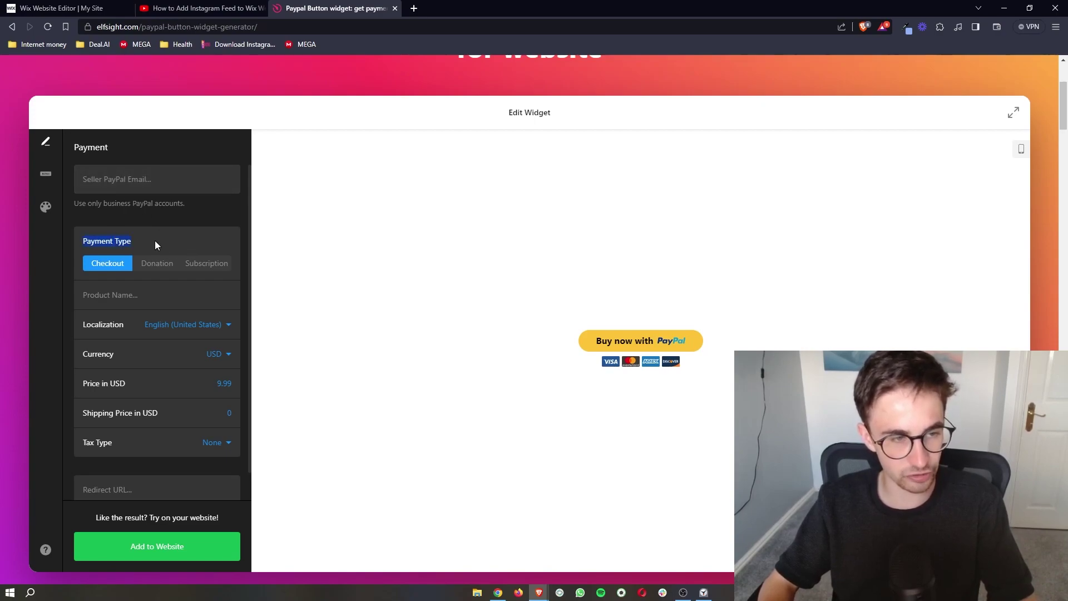
{"action": "left_click", "coordinate": [153, 267]}
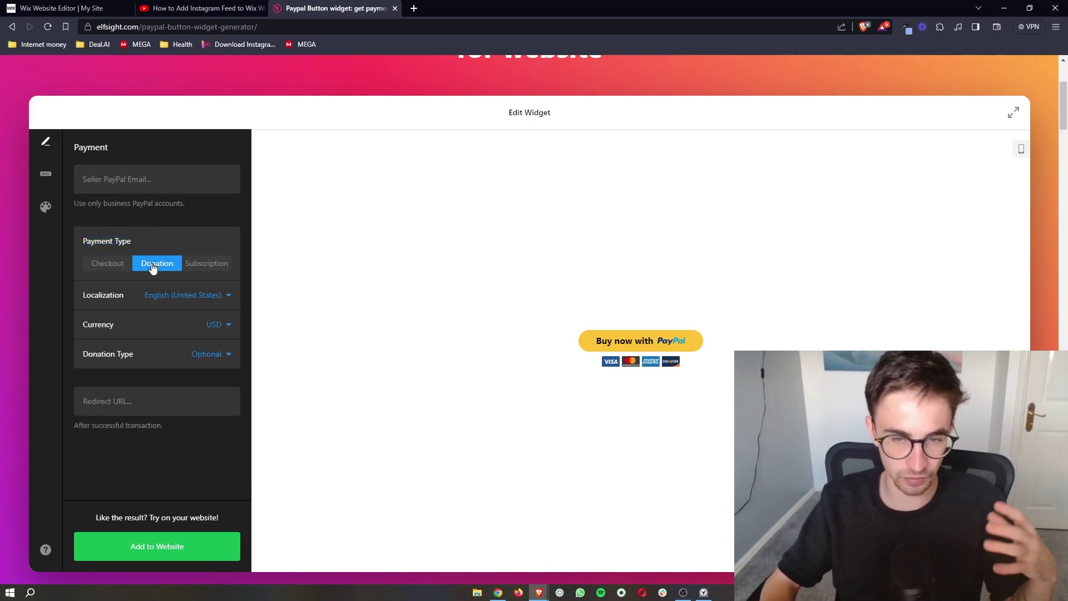
{"action": "left_click", "coordinate": [210, 264]}
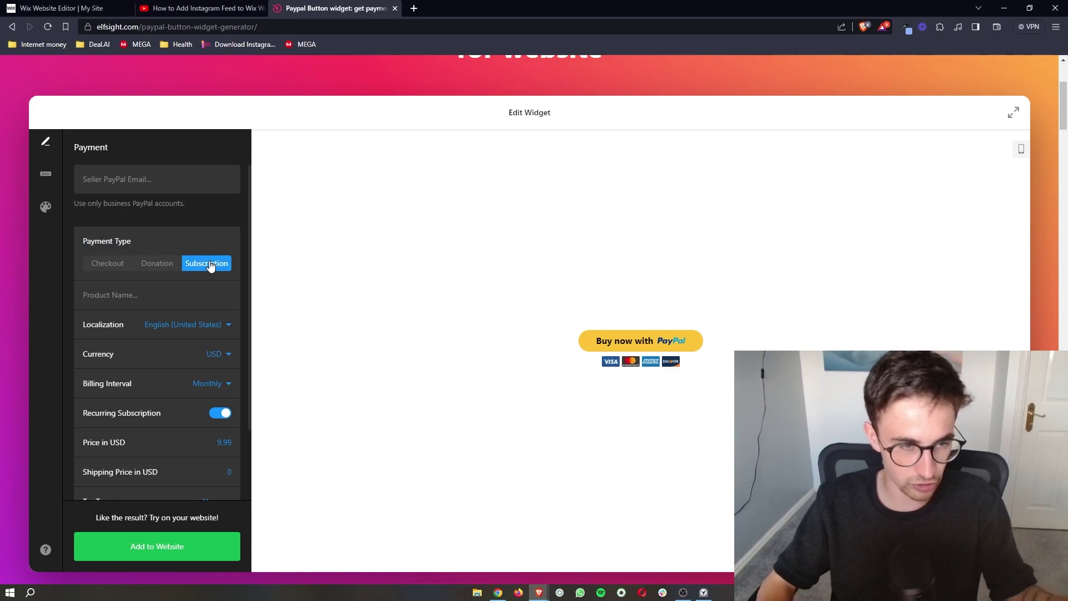
{"action": "left_click", "coordinate": [111, 270]}
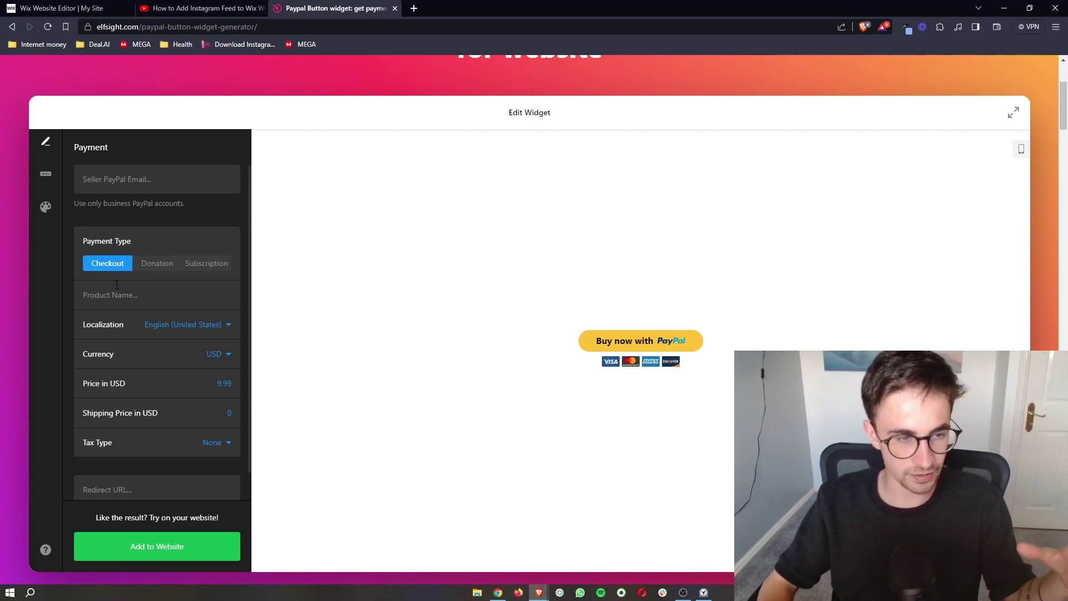
- Set the button's localization language to English (United Kingdom)
{"action": "key", "text": "Caps_Lock"}
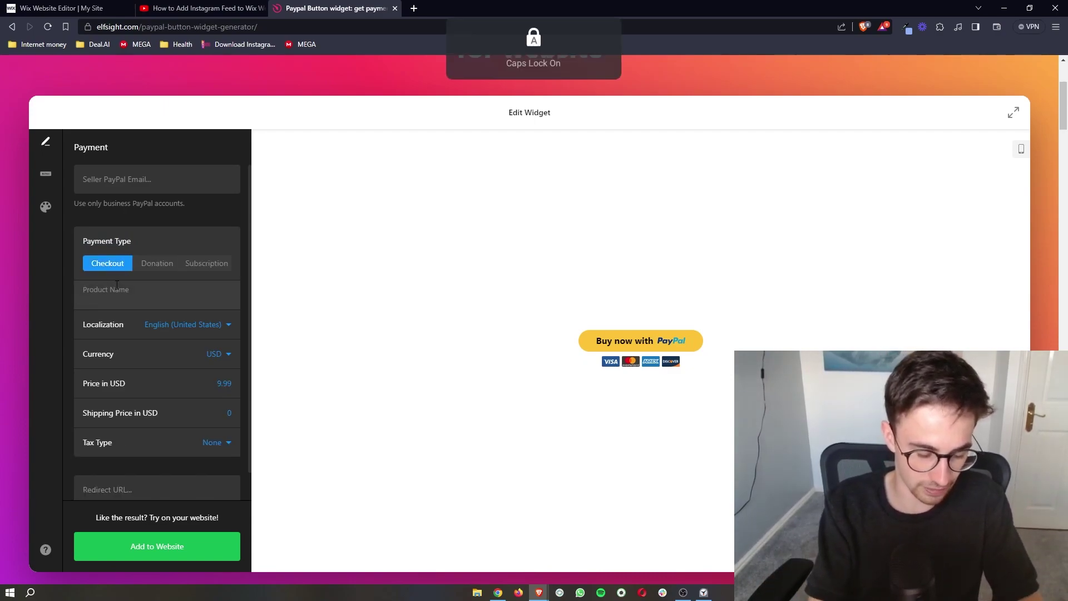
{"action": "type", "text": "Test"}
{"action": "left_click", "coordinate": [165, 326]}
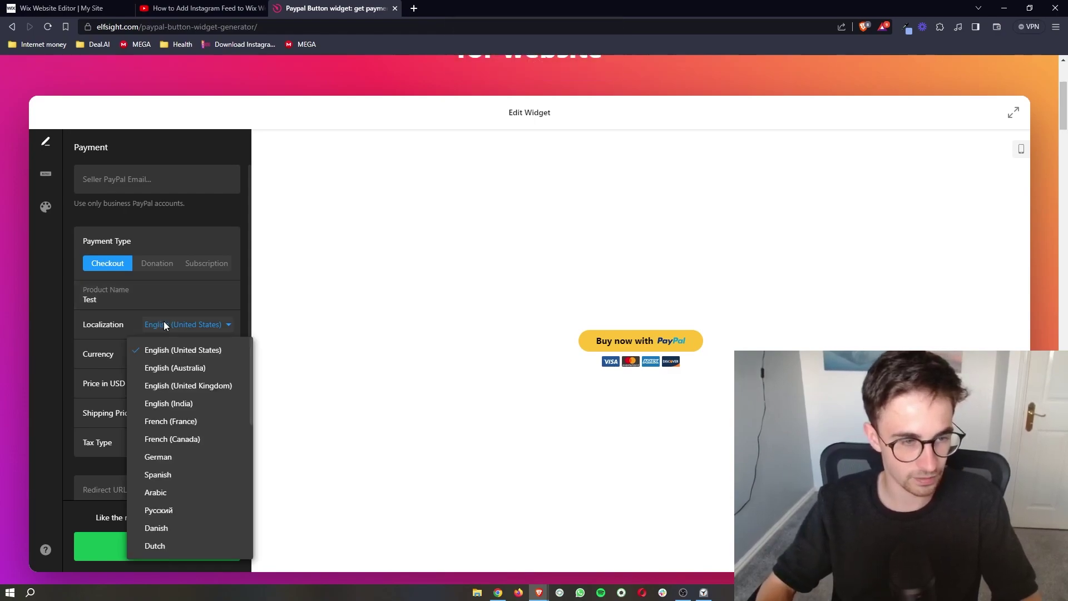
{"action": "left_click", "coordinate": [192, 385]}
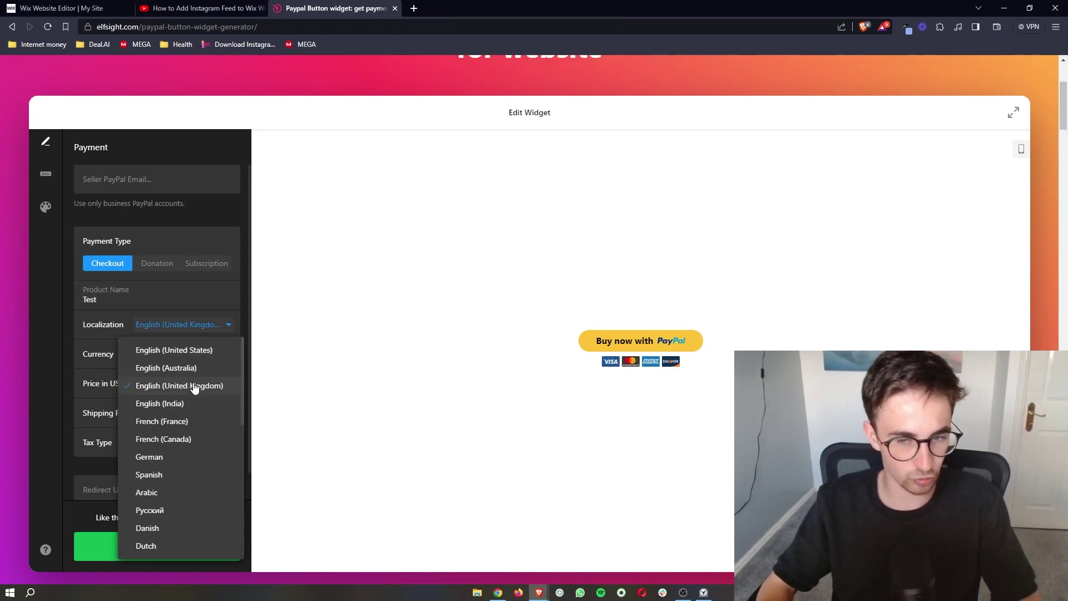
{"action": "left_click", "coordinate": [168, 326]}
{"action": "left_click", "coordinate": [89, 344]}
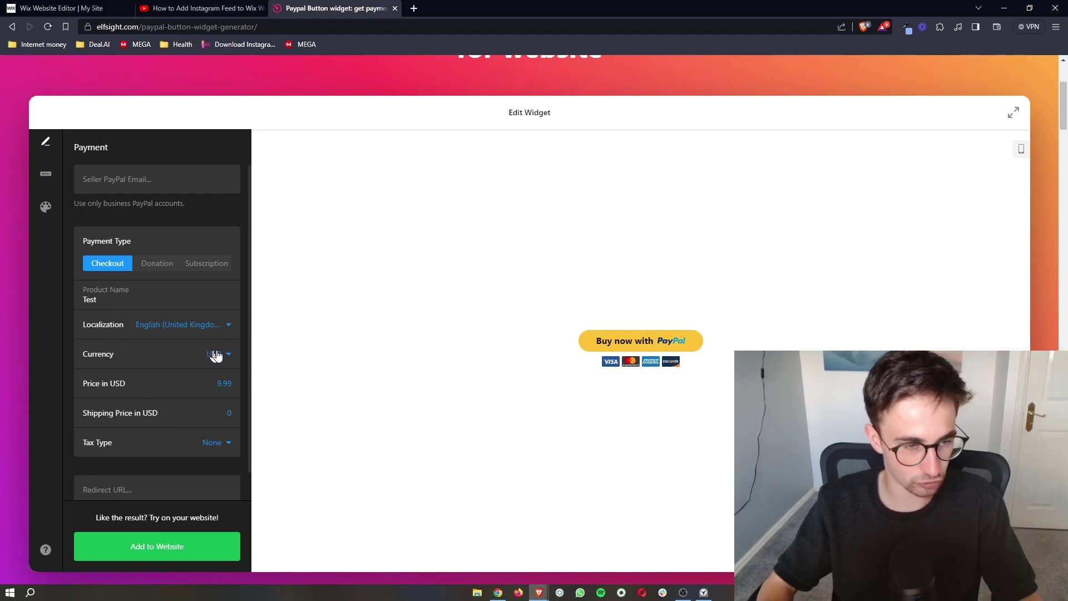
- Keep the currency as USD after trying GBP, and start retyping the product price
{"action": "left_click", "coordinate": [224, 354]}
{"action": "scroll", "coordinate": [256, 423], "scroll_direction": "down", "scroll_amount": 4}
{"action": "scroll", "coordinate": [262, 461], "scroll_direction": "down", "scroll_amount": 4}
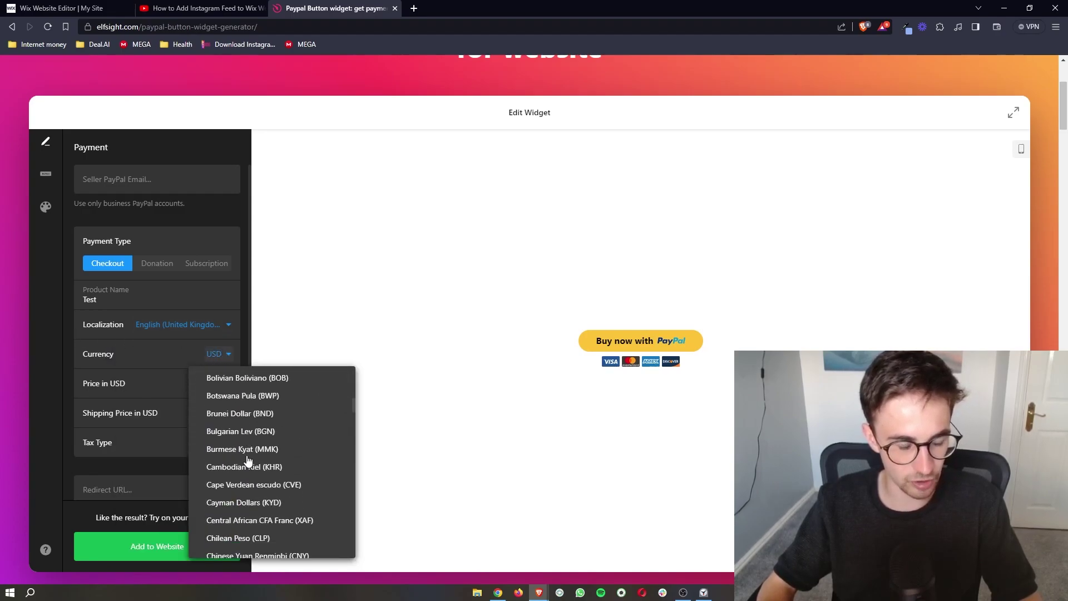
{"action": "scroll", "coordinate": [261, 462], "scroll_direction": "down", "scroll_amount": 4}
{"action": "scroll", "coordinate": [262, 461], "scroll_direction": "down", "scroll_amount": 4}
{"action": "left_click", "coordinate": [167, 326]}
{"action": "left_click", "coordinate": [88, 379]}
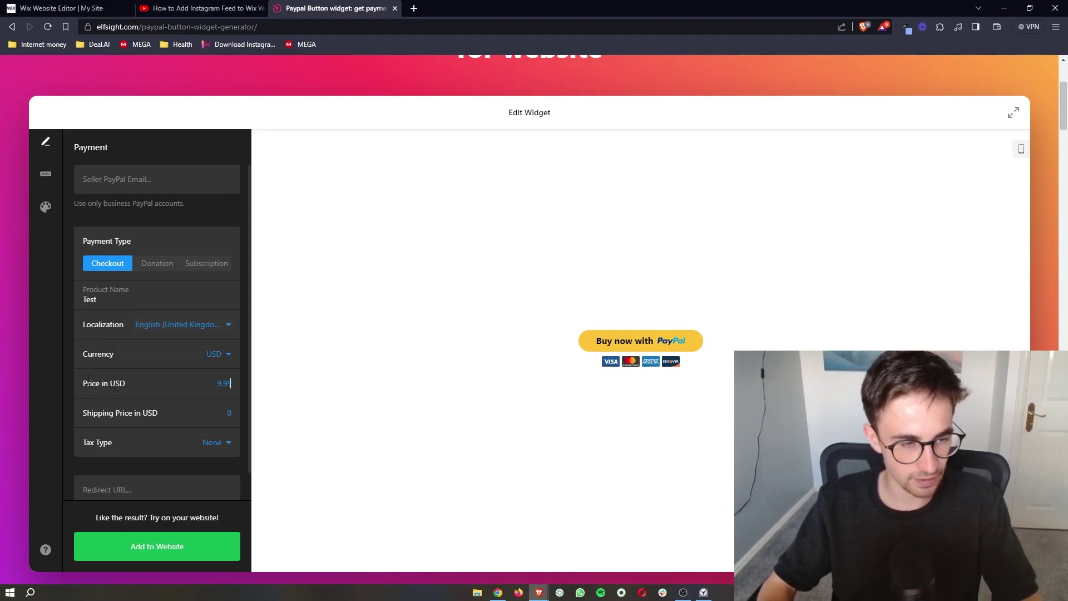
{"action": "left_click", "coordinate": [233, 361]}
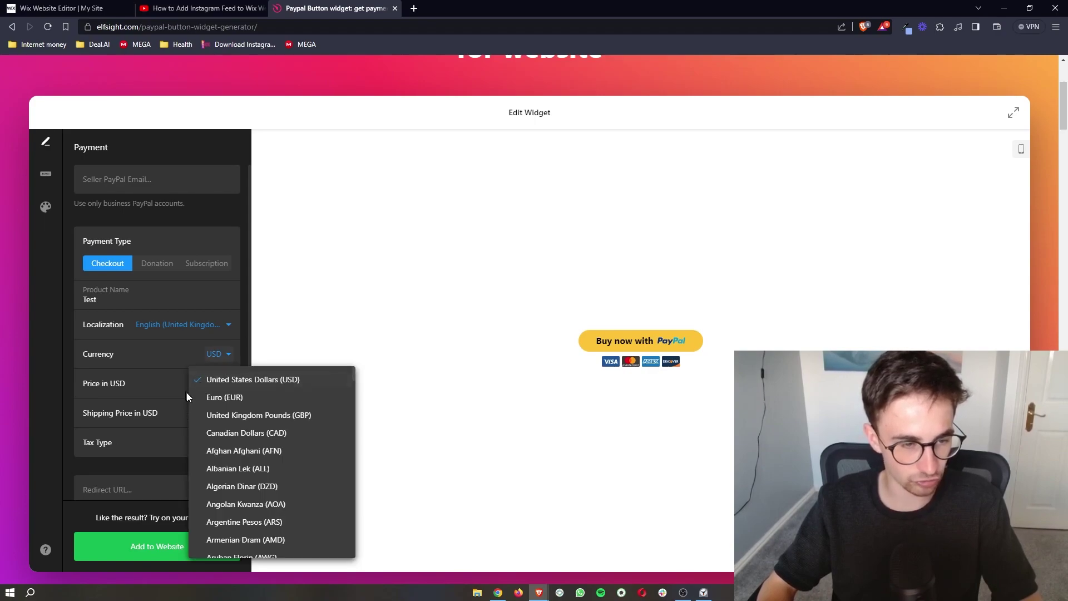
{"action": "left_click", "coordinate": [234, 415]}
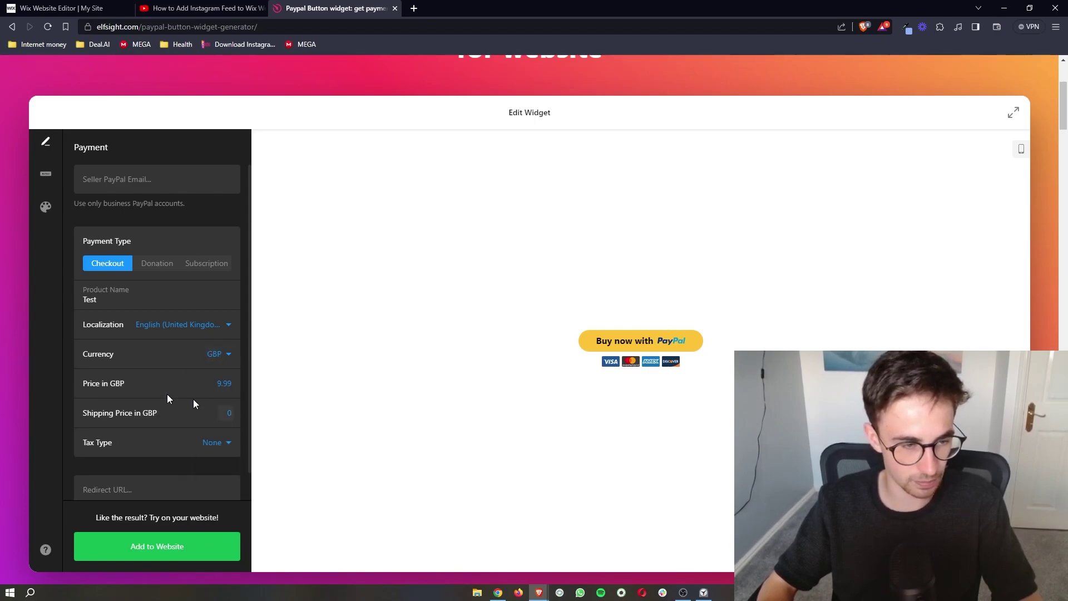
{"action": "left_click", "coordinate": [232, 357]}
{"action": "left_click", "coordinate": [212, 378]}
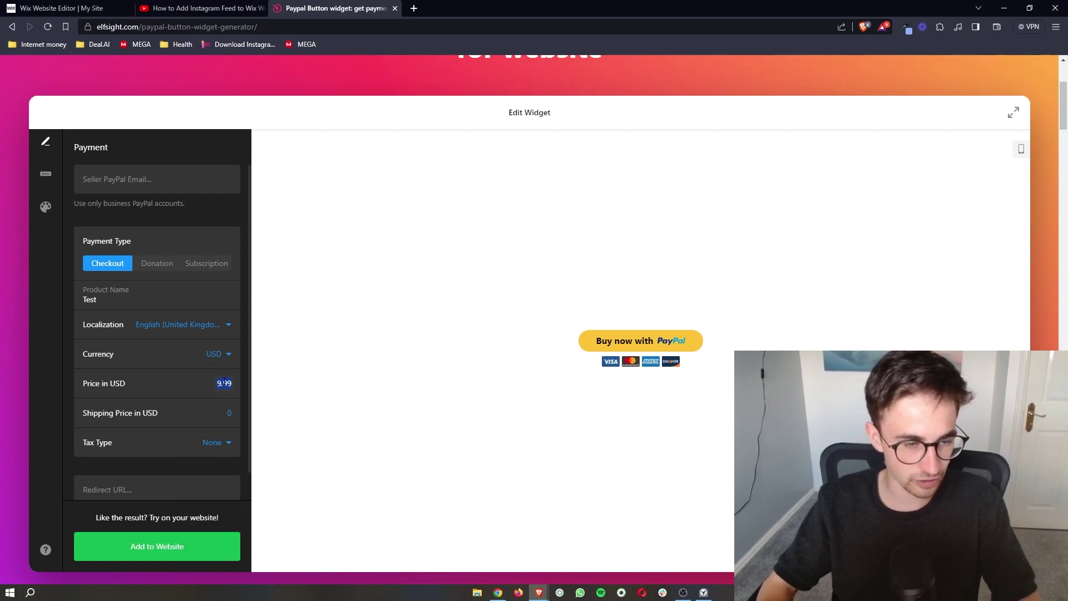
{"action": "type", "text": "1"}
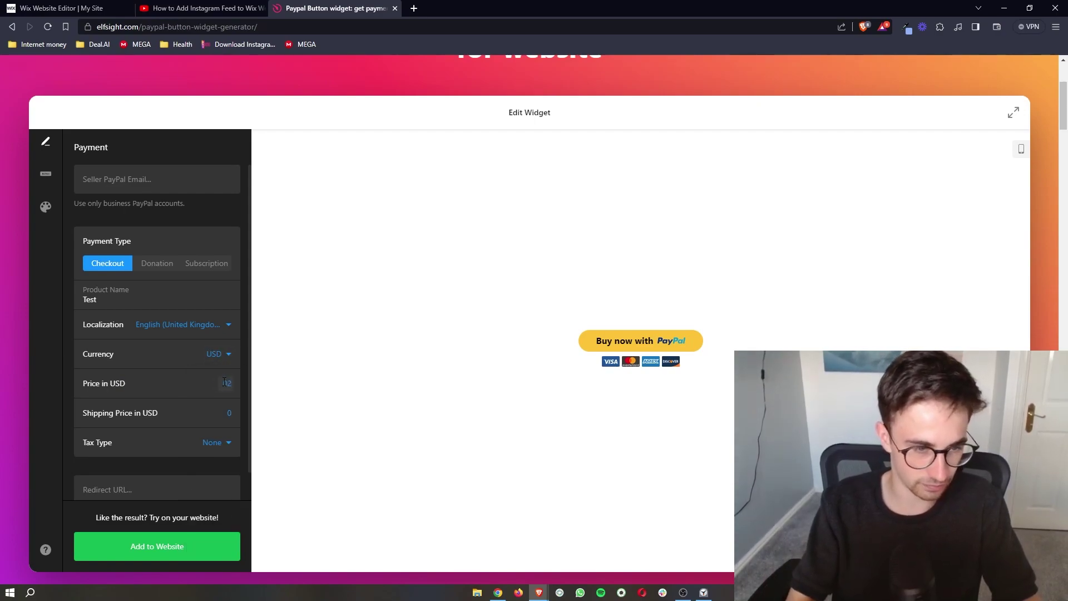
{"action": "type", "text": "0"}
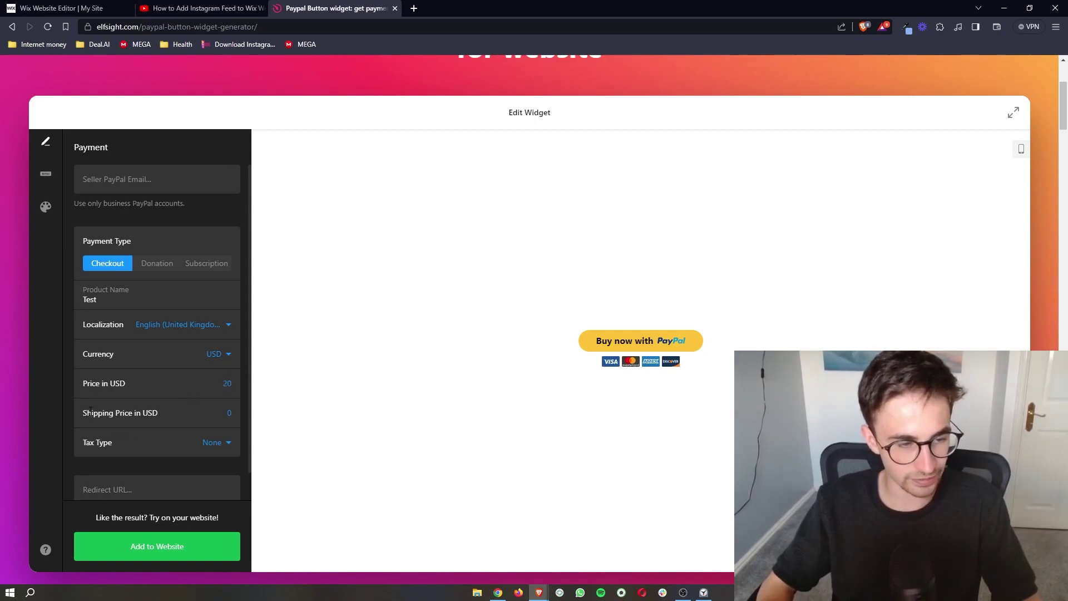
{"action": "scroll", "coordinate": [204, 414], "scroll_direction": "down", "scroll_amount": 1}
{"action": "left_click", "coordinate": [217, 414]}
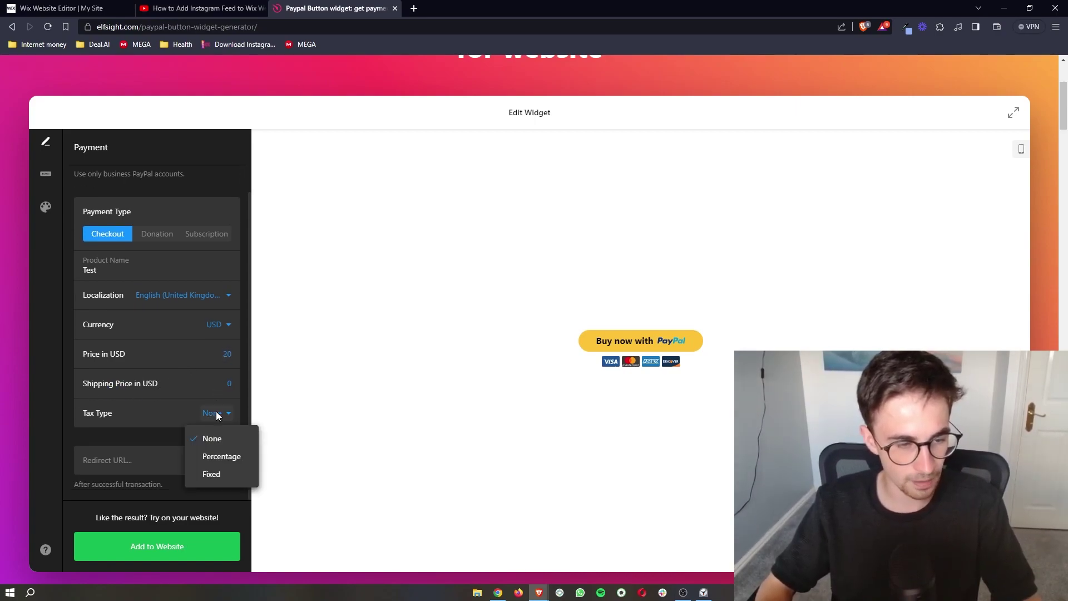
{"action": "left_click", "coordinate": [217, 459]}
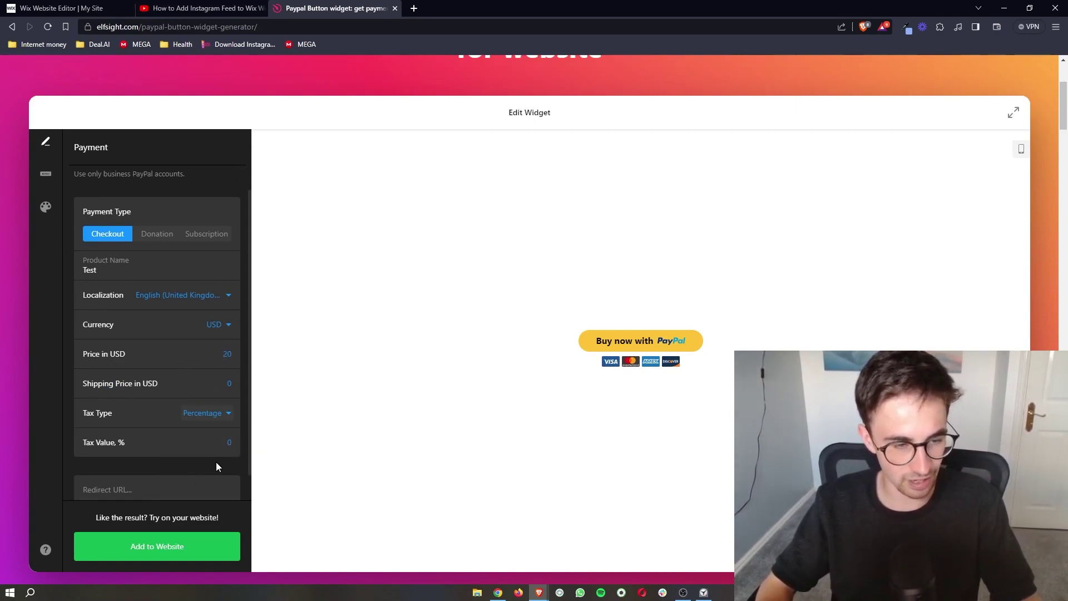
{"action": "left_click", "coordinate": [225, 421]}
{"action": "left_click", "coordinate": [204, 435]}
{"action": "scroll", "coordinate": [189, 433], "scroll_direction": "down", "scroll_amount": 2}
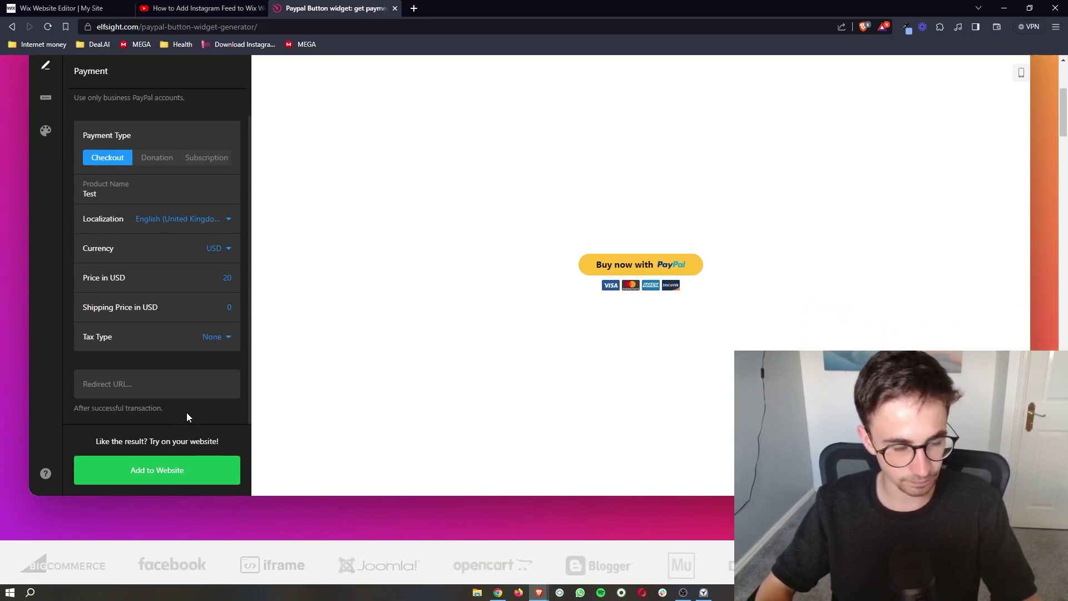
{"action": "scroll", "coordinate": [189, 415], "scroll_direction": "up", "scroll_amount": 1}
{"action": "scroll", "coordinate": [211, 349], "scroll_direction": "down", "scroll_amount": 1}
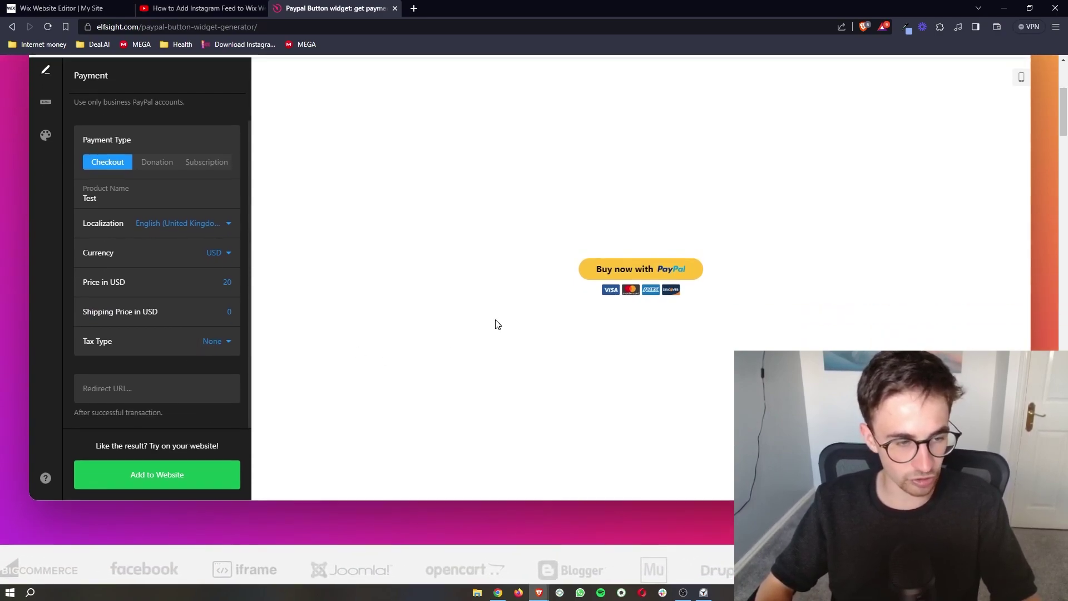
{"action": "left_click", "coordinate": [191, 383]}
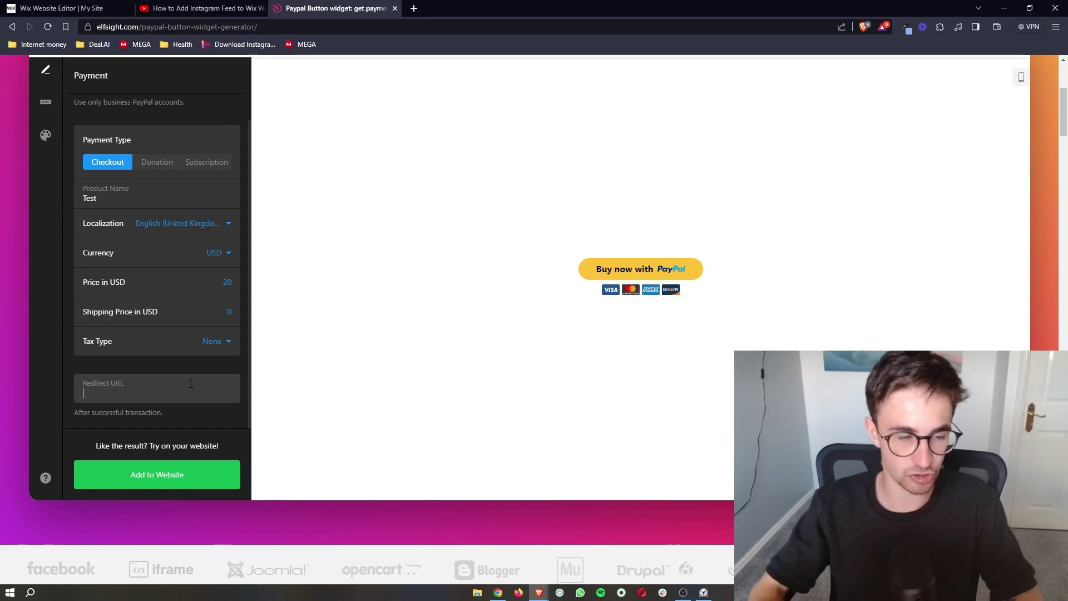
{"action": "scroll", "coordinate": [206, 384], "scroll_direction": "up", "scroll_amount": 1}
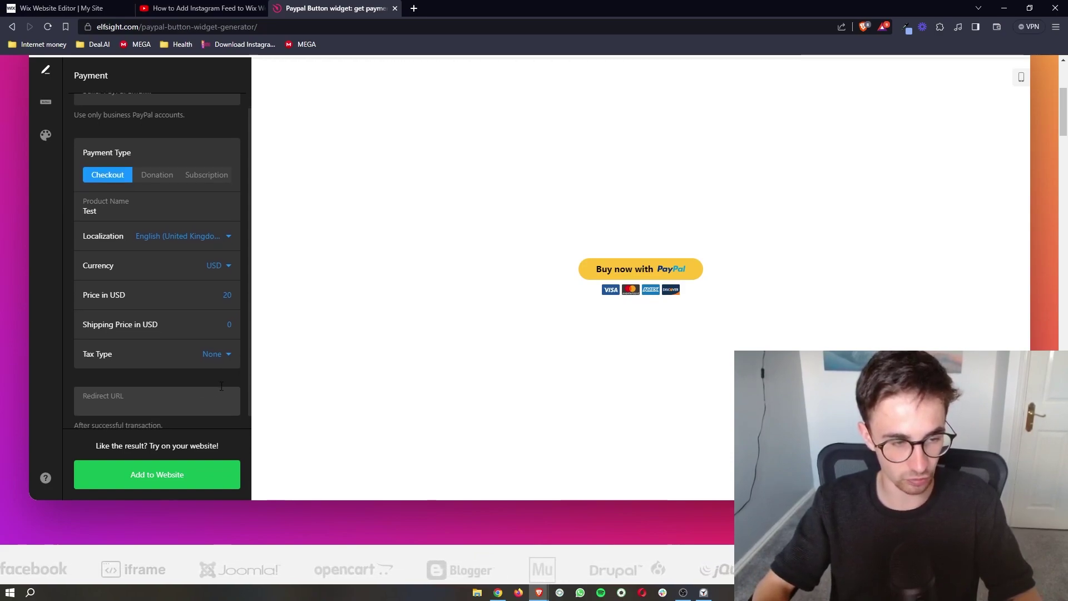
{"action": "scroll", "coordinate": [161, 360], "scroll_direction": "down", "scroll_amount": 1}
{"action": "scroll", "coordinate": [320, 341], "scroll_direction": "up", "scroll_amount": 2}
{"action": "scroll", "coordinate": [160, 309], "scroll_direction": "down", "scroll_amount": 2}
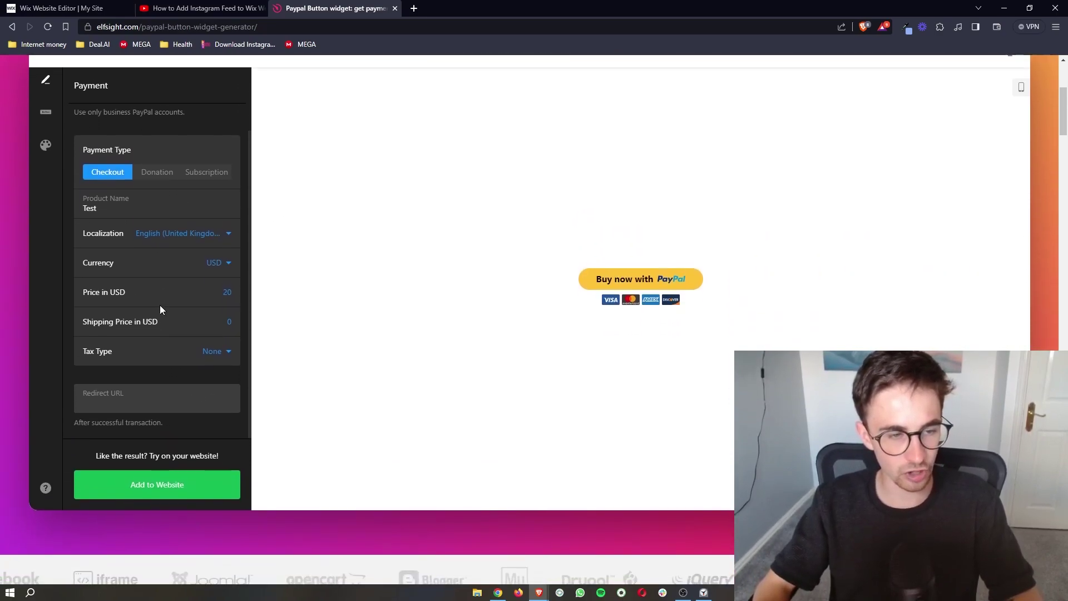
{"action": "scroll", "coordinate": [159, 306], "scroll_direction": "up", "scroll_amount": 1}
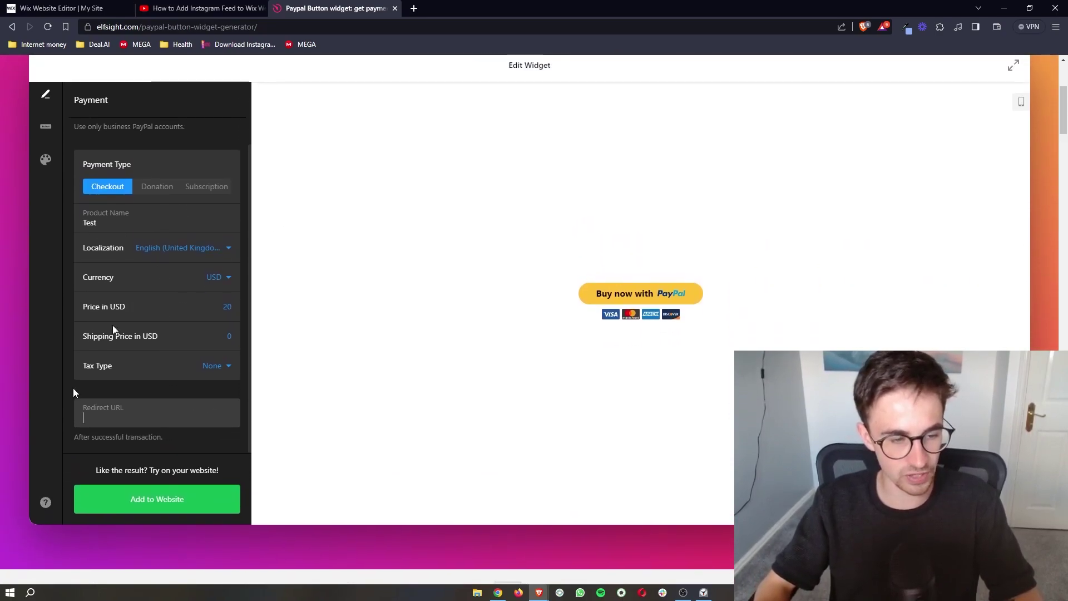
- Publish the PayPal Button widget via Add to Website on the free Lite plan
{"action": "left_click", "coordinate": [180, 499]}
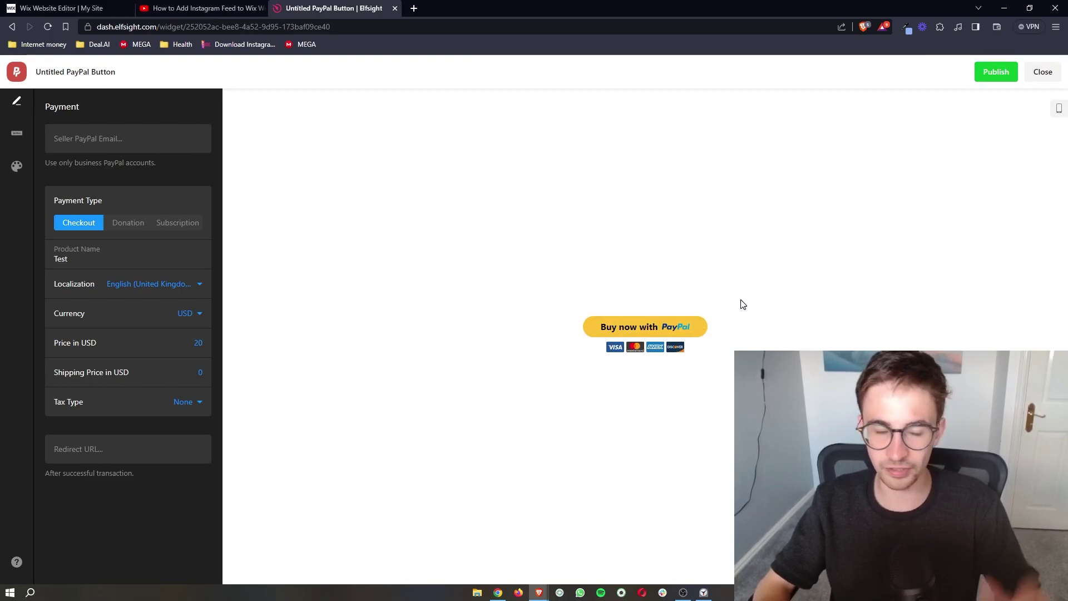
{"action": "left_click", "coordinate": [983, 75]}
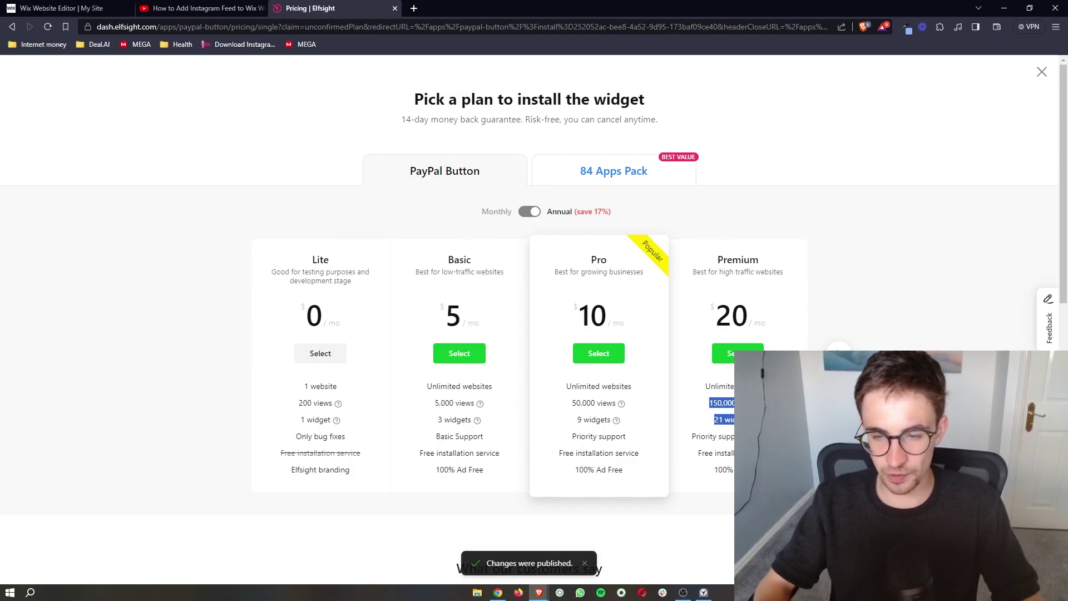
{"action": "left_click_drag", "start_coordinate": [555, 410], "coordinate": [631, 401]}
{"action": "left_click", "coordinate": [631, 402]}
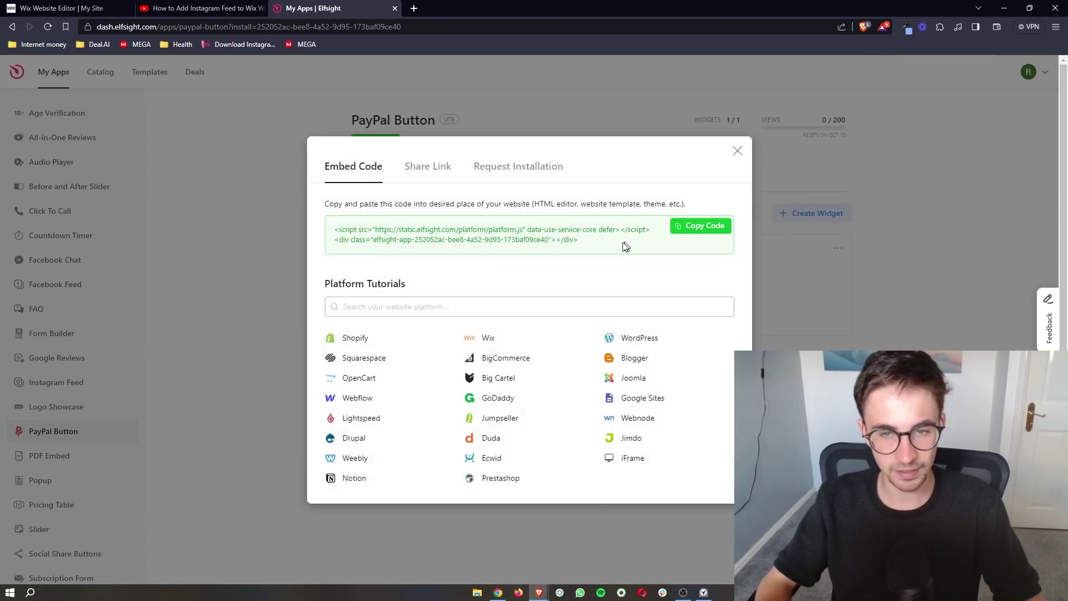
- Copy the PayPal Button widget's two-line embed code
{"action": "left_click_drag", "start_coordinate": [626, 247], "coordinate": [329, 229]}
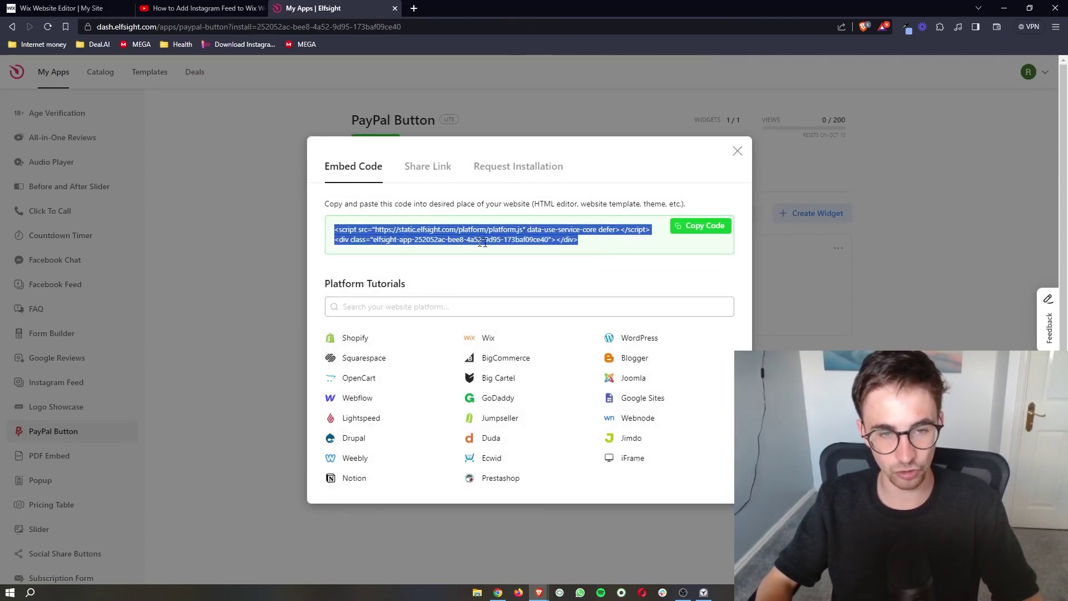
{"action": "left_click", "coordinate": [594, 248]}
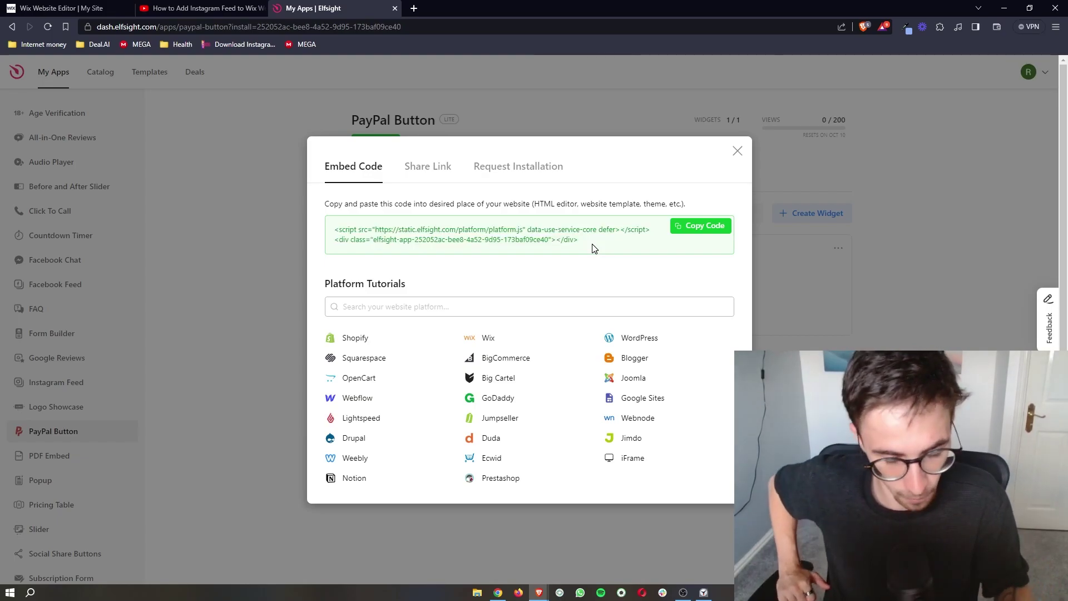
{"action": "left_click", "coordinate": [712, 231]}
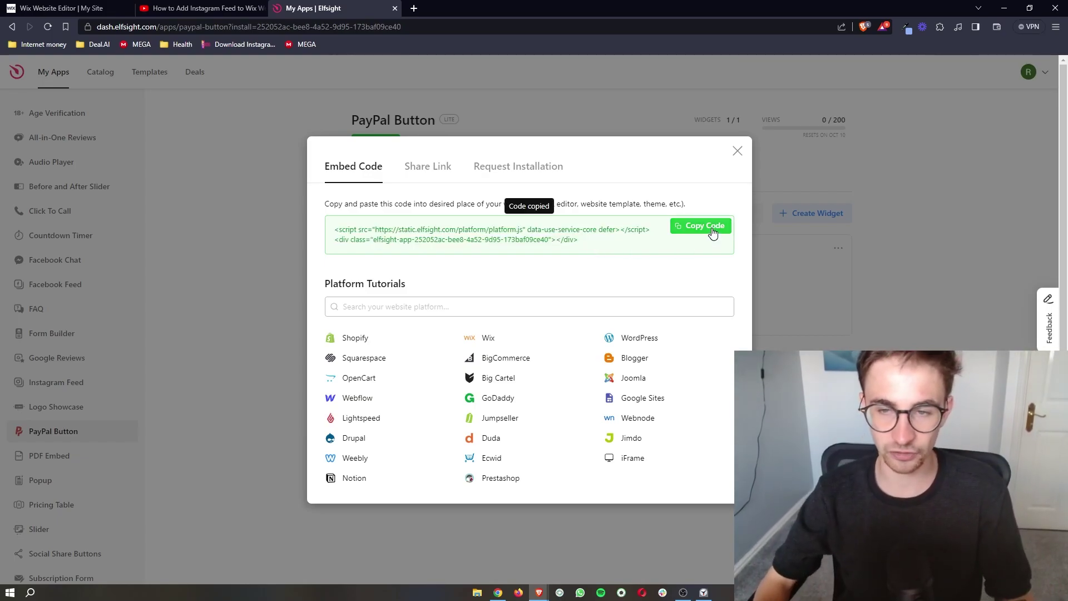
- Back in Wix Editor, show Embed Code's popular embeds in the Add Elements panel
{"action": "left_click", "coordinate": [65, 7]}
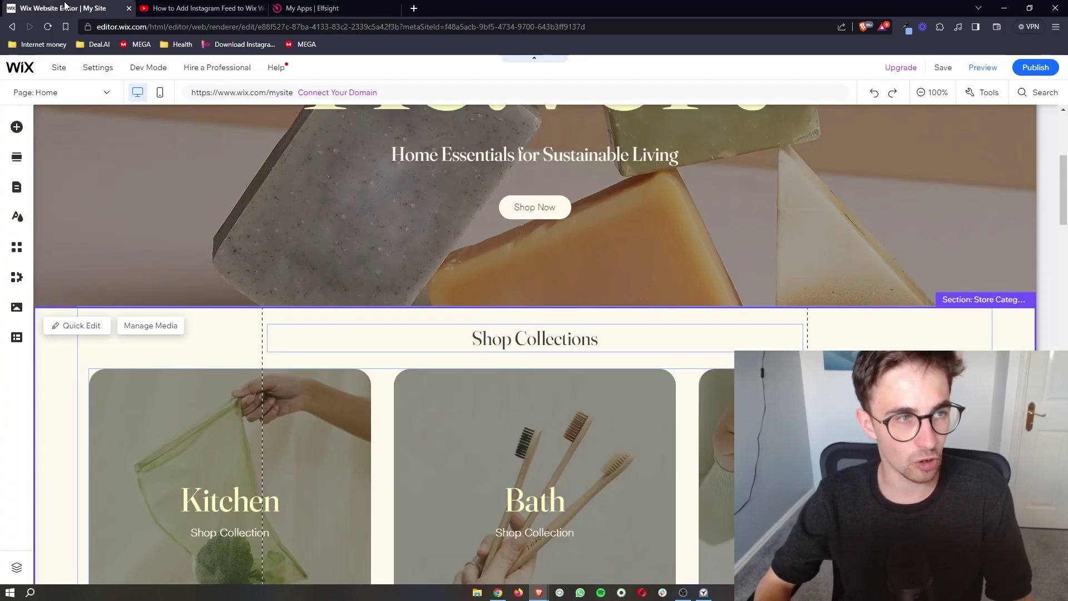
{"action": "scroll", "coordinate": [511, 189], "scroll_direction": "up", "scroll_amount": 3}
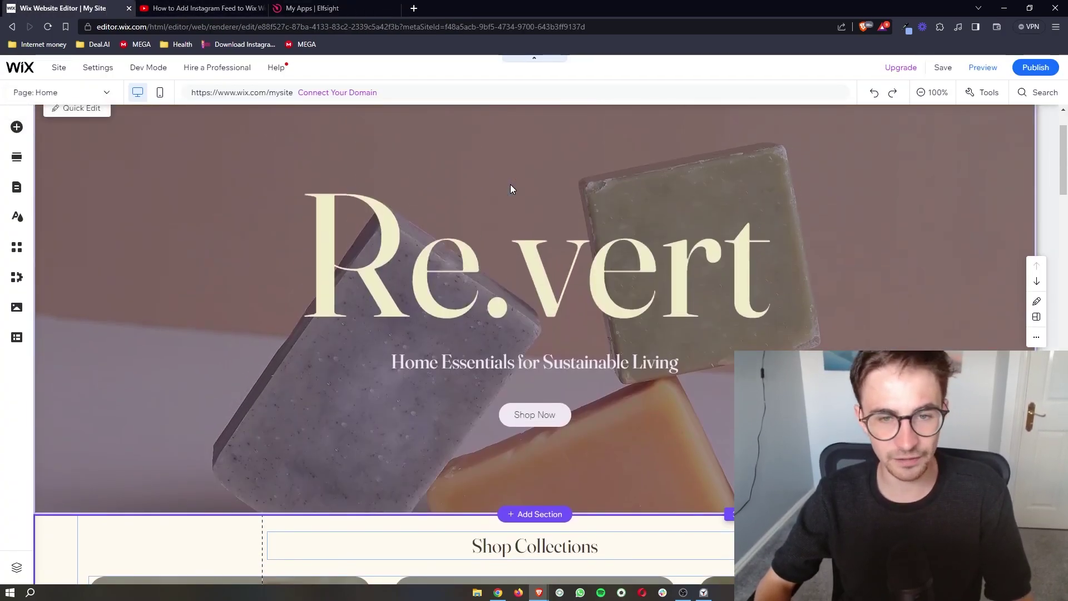
{"action": "scroll", "coordinate": [594, 266], "scroll_direction": "down", "scroll_amount": 2}
{"action": "scroll", "coordinate": [584, 383], "scroll_direction": "down", "scroll_amount": 2}
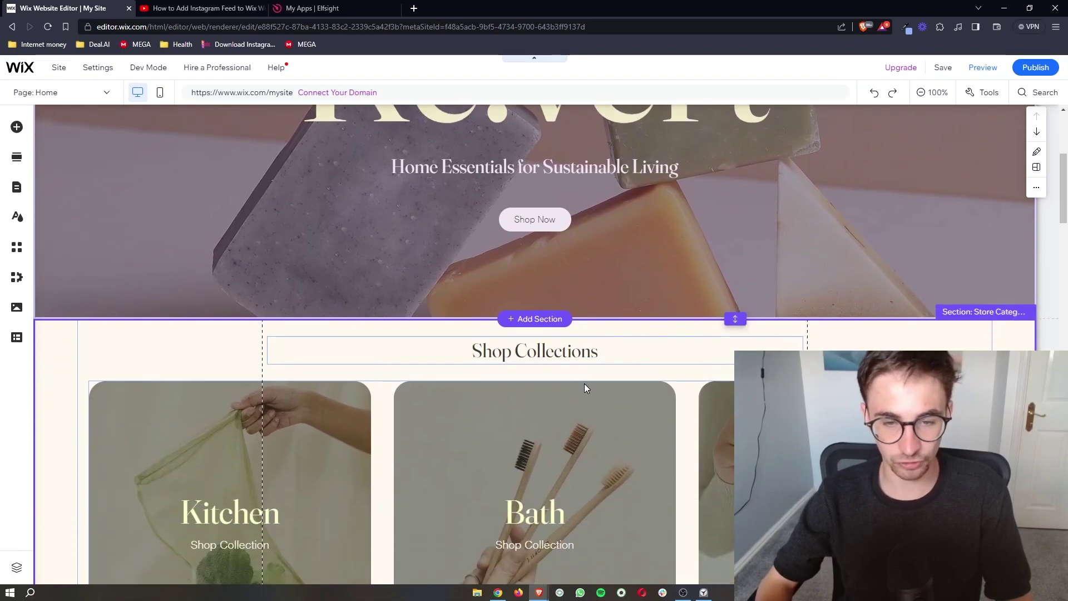
{"action": "left_click", "coordinate": [17, 128]}
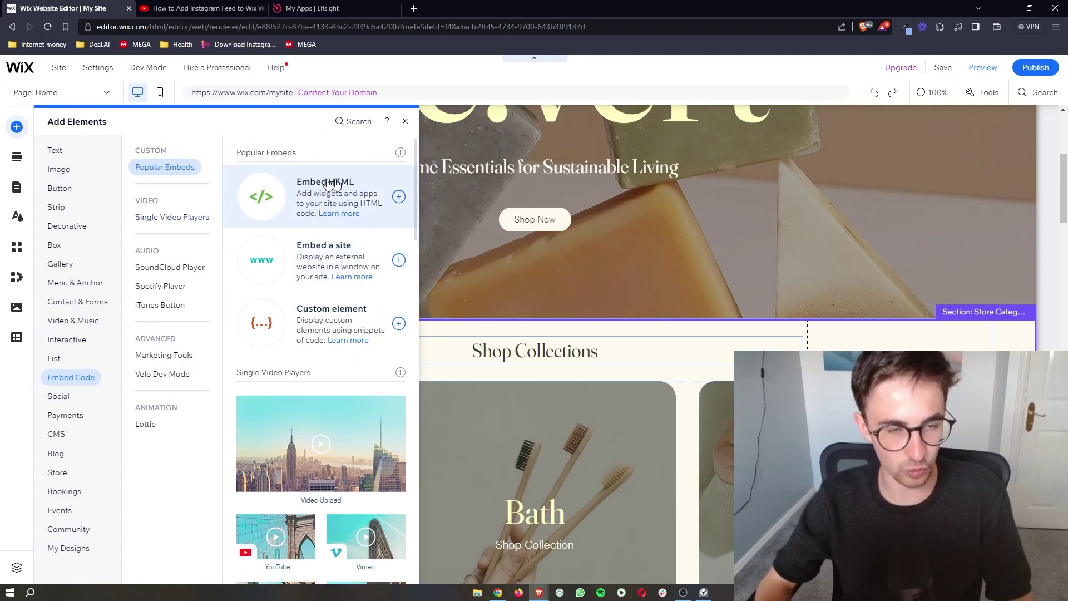
- Add an Embed HTML element with the Elfsight code and place it right in the hero
{"action": "left_click", "coordinate": [398, 197]}
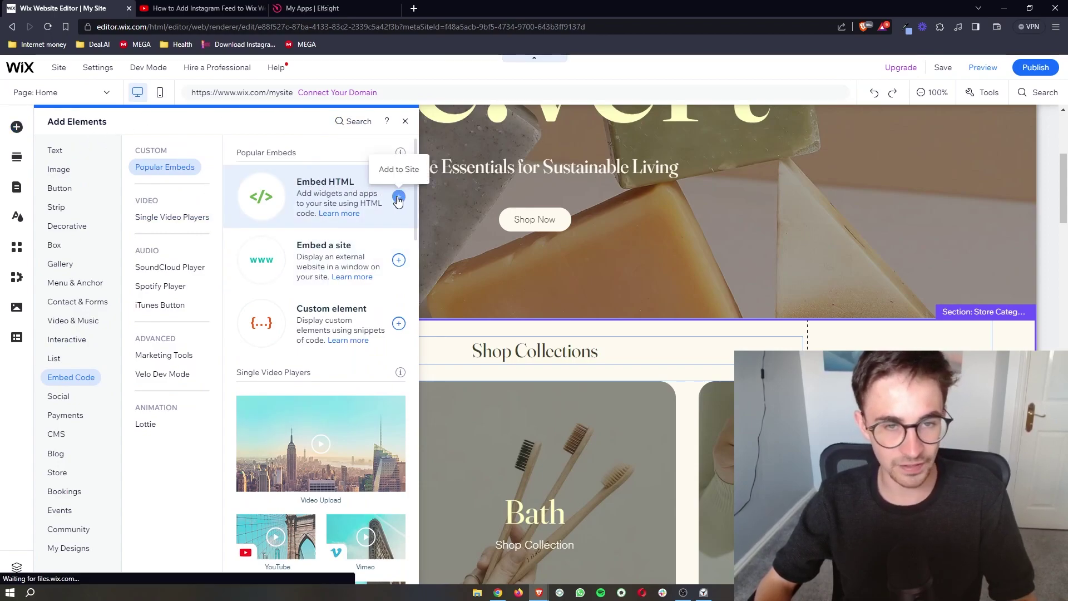
{"action": "mouse_move", "coordinate": [751, 250]}
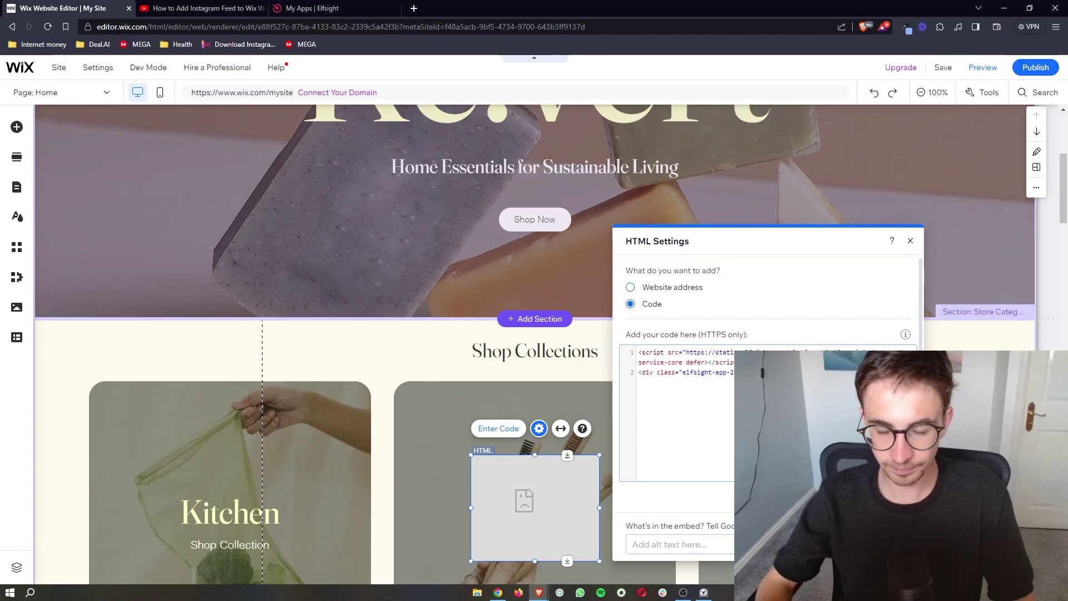
{"action": "left_click", "coordinate": [890, 495]}
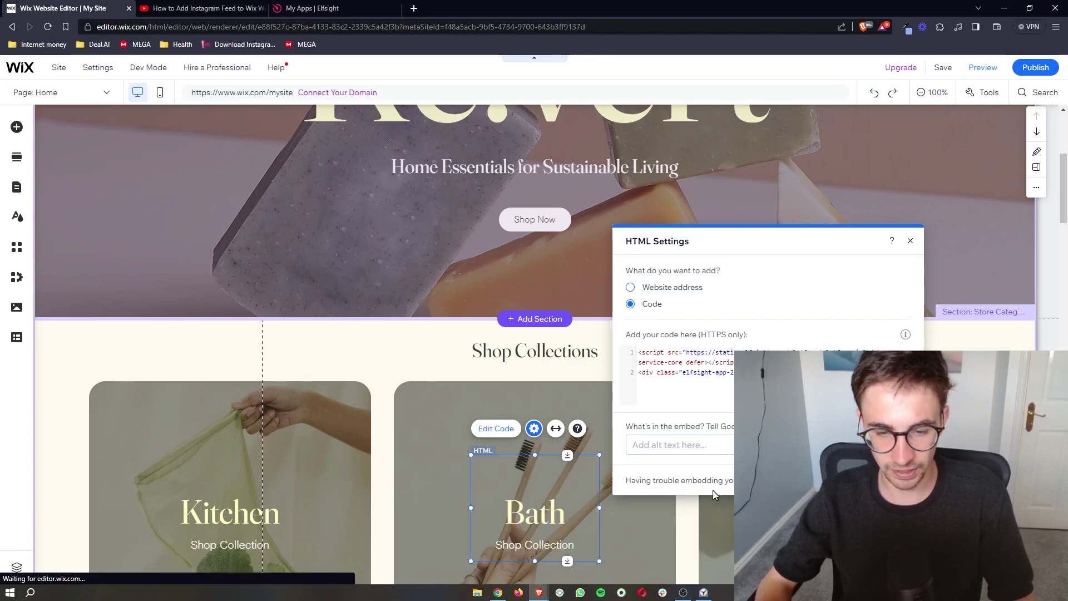
{"action": "left_click_drag", "start_coordinate": [571, 485], "coordinate": [711, 287]}
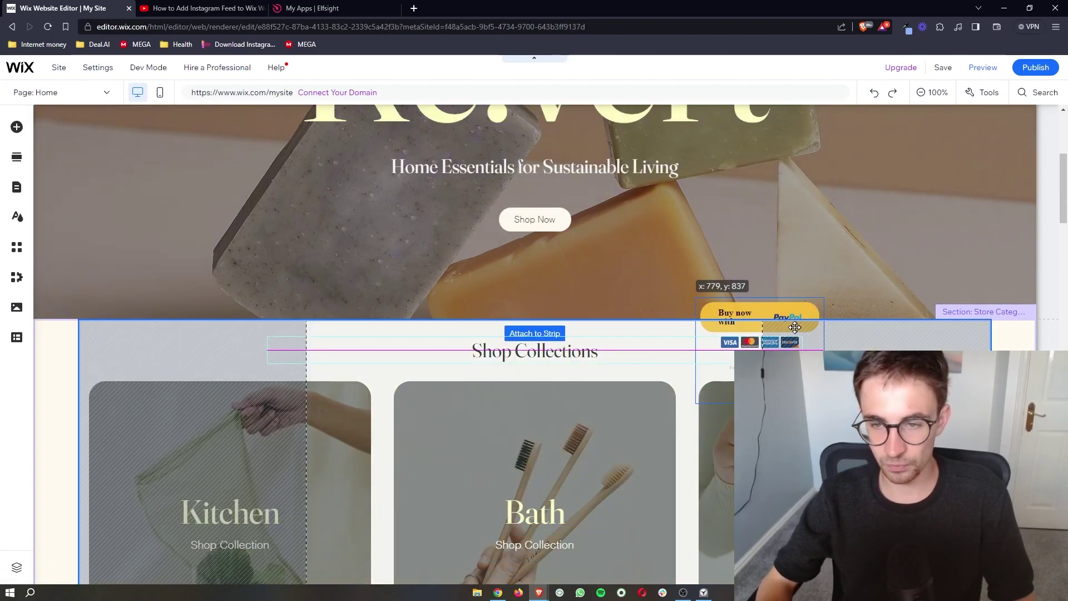
{"action": "mouse_move", "coordinate": [711, 287]}
{"action": "left_mouse_down"}
{"action": "mouse_move", "coordinate": [754, 286]}
{"action": "mouse_move", "coordinate": [775, 261]}
{"action": "left_mouse_up"}
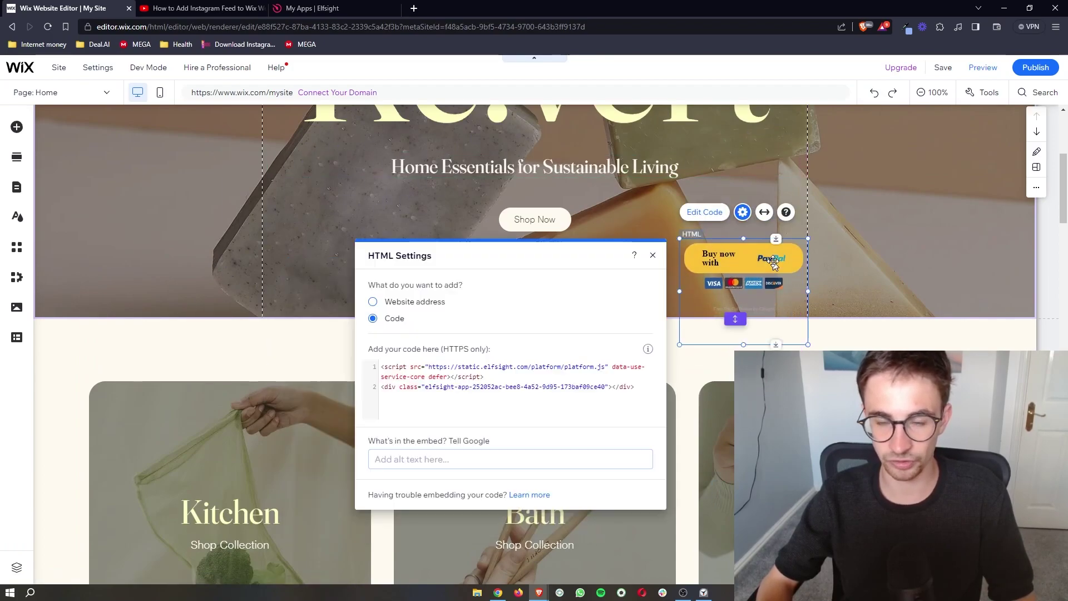